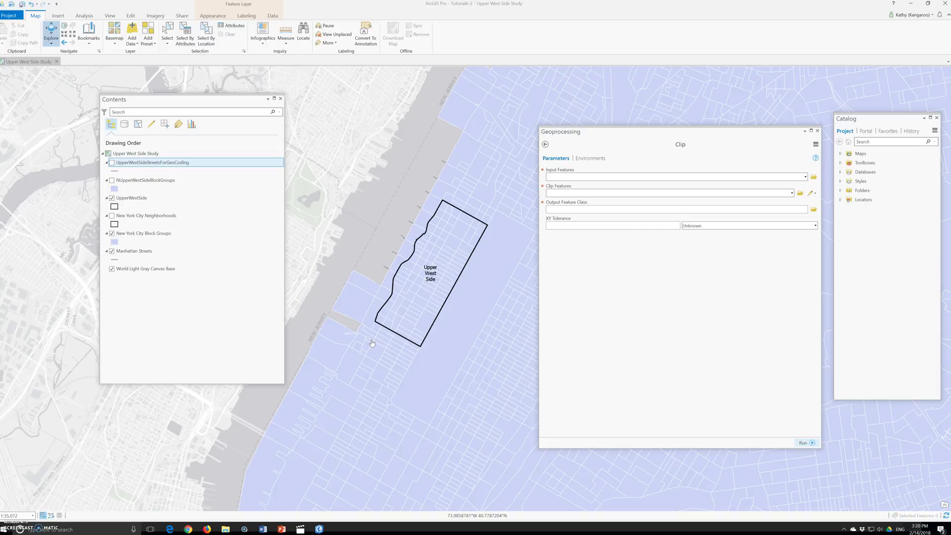
Set the Clip tool's input features to Manhattan Streets and its clip features to UpperWestSide
{"action": "left_click_drag", "start_coordinate": [635, 135], "coordinate": [484, 116]}
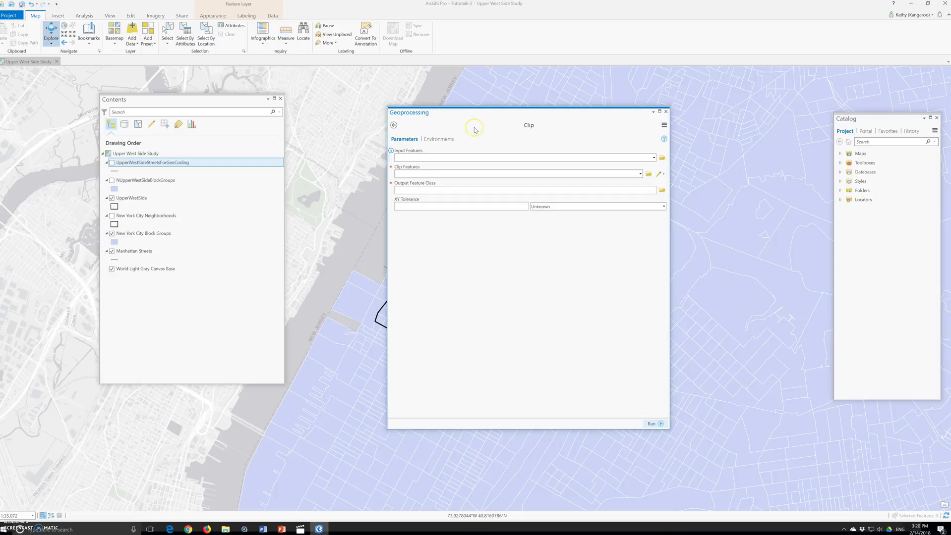
{"action": "left_click", "coordinate": [653, 158]}
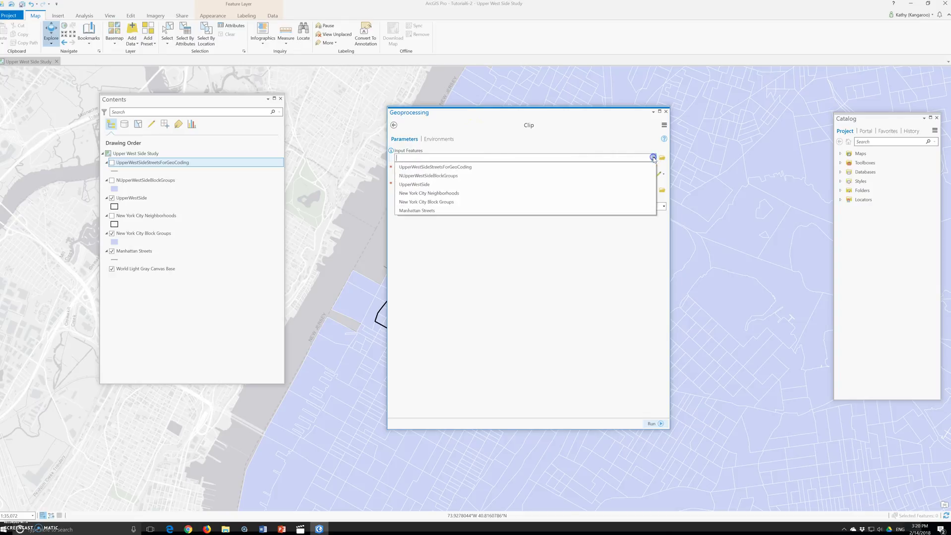
{"action": "left_click", "coordinate": [441, 210]}
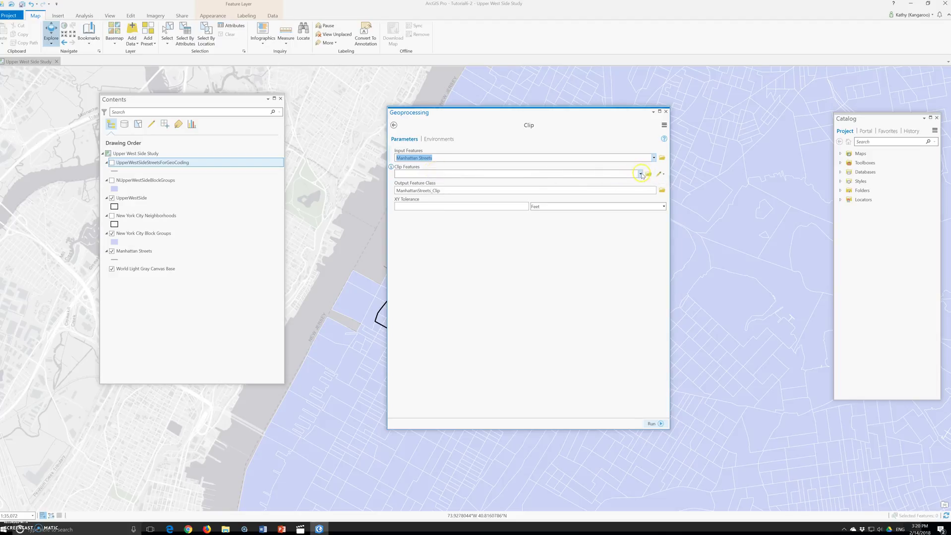
{"action": "left_click", "coordinate": [640, 174]}
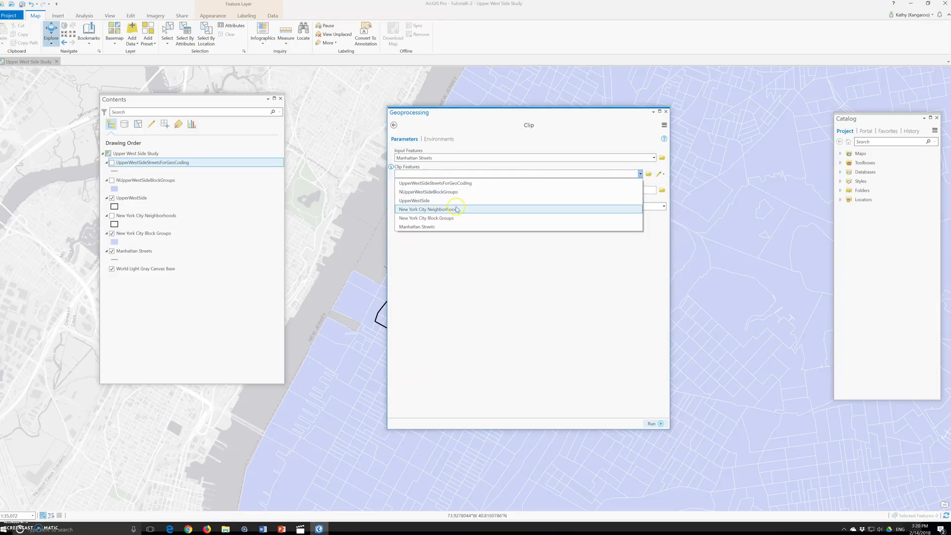
{"action": "left_click", "coordinate": [429, 202]}
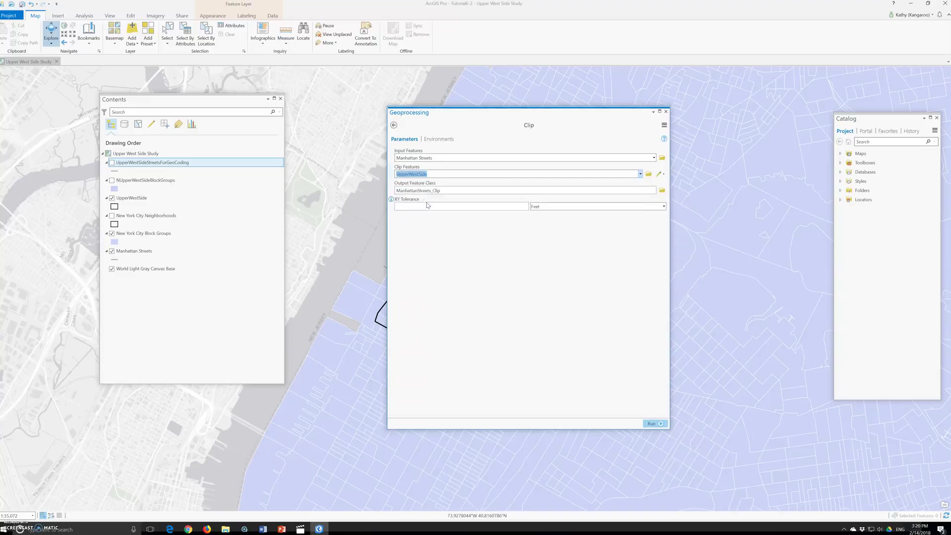
Name the output feature class UpperWestSideStreets, run the Clip tool and close the geoprocessing pane
{"action": "left_click", "coordinate": [460, 191]}
{"action": "double_click", "coordinate": [610, 191]}
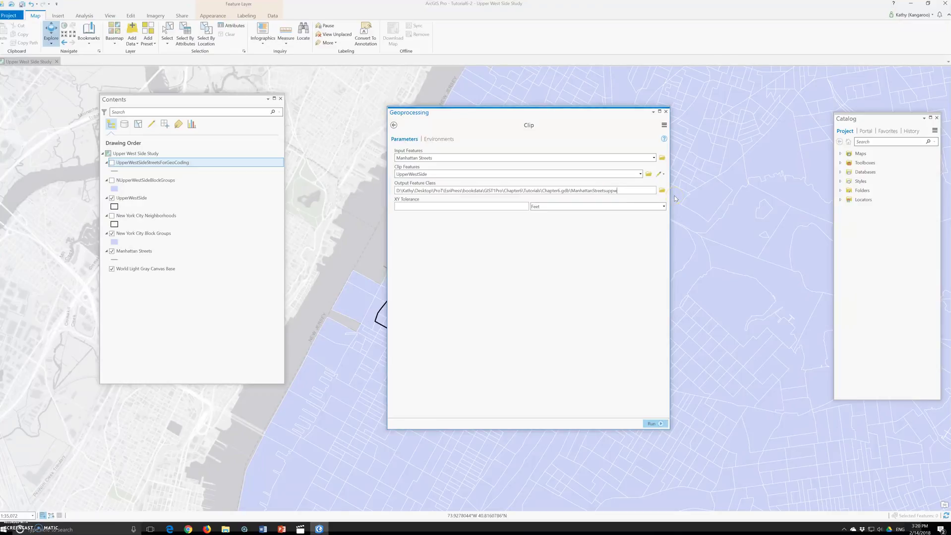
{"action": "key", "text": "BackSpace"}
{"action": "key", "text": "BackSpace"}
{"action": "key", "text": "BackSpace"}
{"action": "key", "text": "BackSpace"}
{"action": "key", "text": "BackSpace"}
{"action": "key", "text": "BackSpace"}
{"action": "key", "text": "BackSpace"}
{"action": "key", "text": "BackSpace"}
{"action": "key", "text": "BackSpace"}
{"action": "key", "text": "BackSpace"}
{"action": "key", "text": "BackSpace"}
{"action": "key", "text": "BackSpace"}
{"action": "key", "text": "BackSpace"}
{"action": "left_click", "coordinate": [653, 424]}
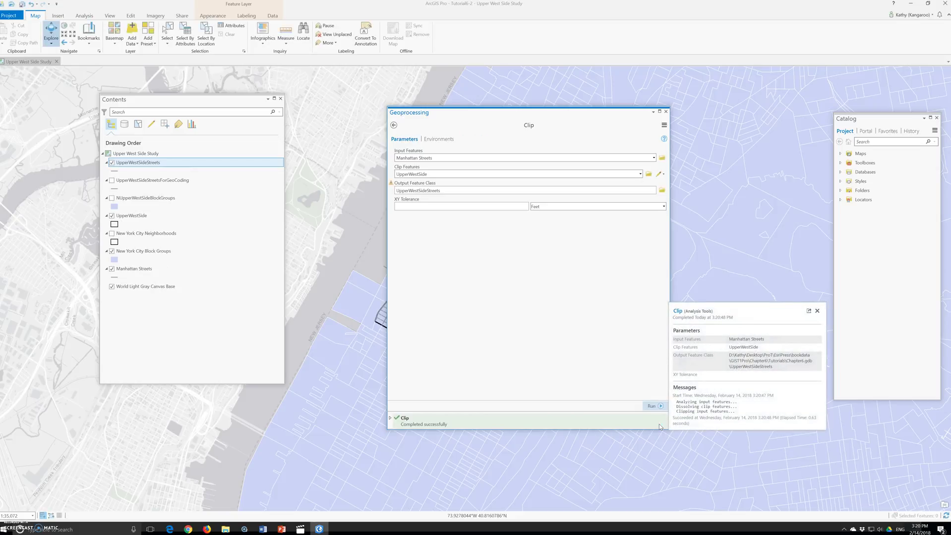
{"action": "left_click", "coordinate": [666, 111]}
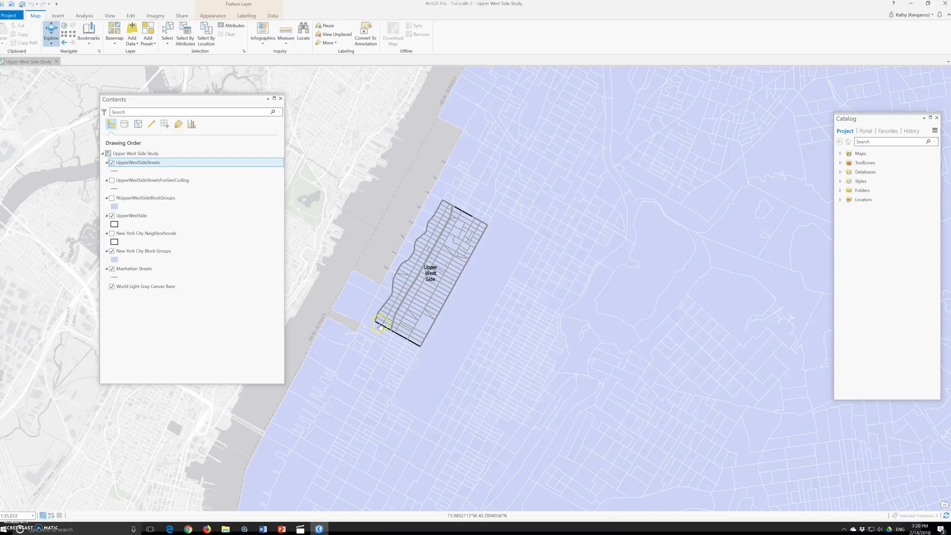
Hide the UpperWestSide and New York City Block Groups layers to expose the clipped streets
{"action": "scroll", "coordinate": [380, 326], "scroll_direction": "up", "scroll_amount": 3}
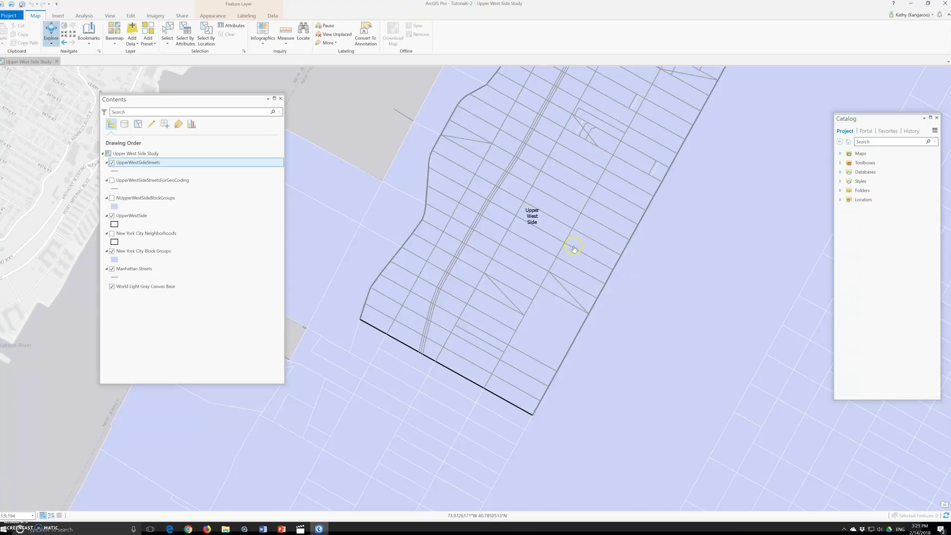
{"action": "left_click", "coordinate": [111, 216]}
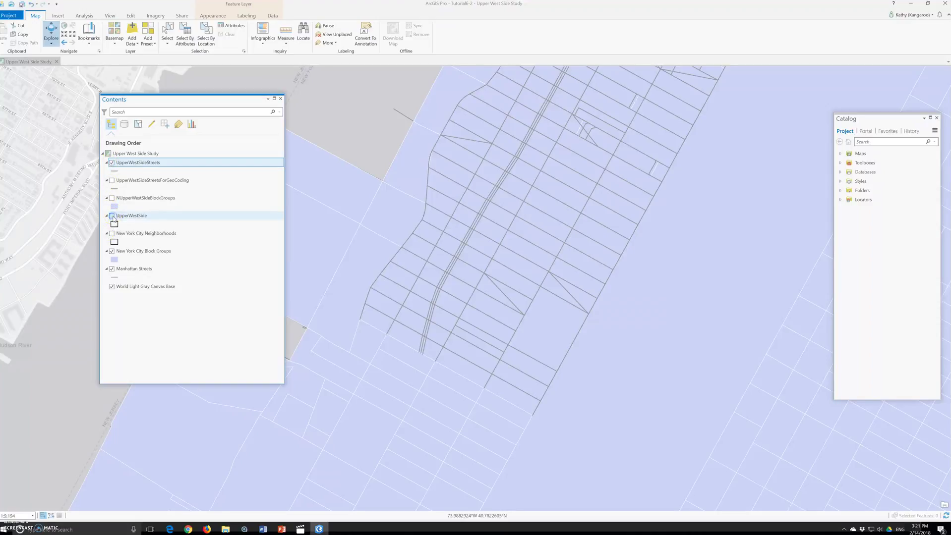
{"action": "left_click", "coordinate": [111, 269]}
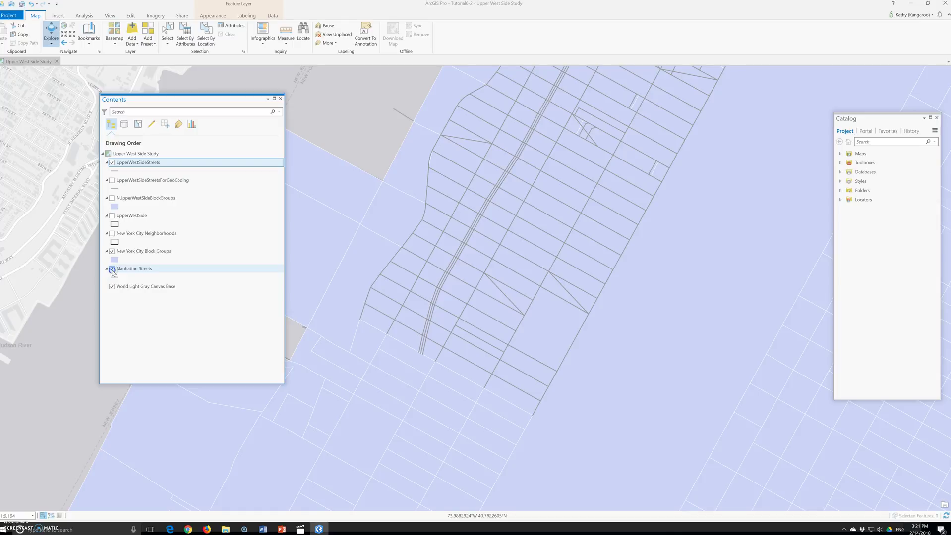
{"action": "left_click", "coordinate": [112, 252]}
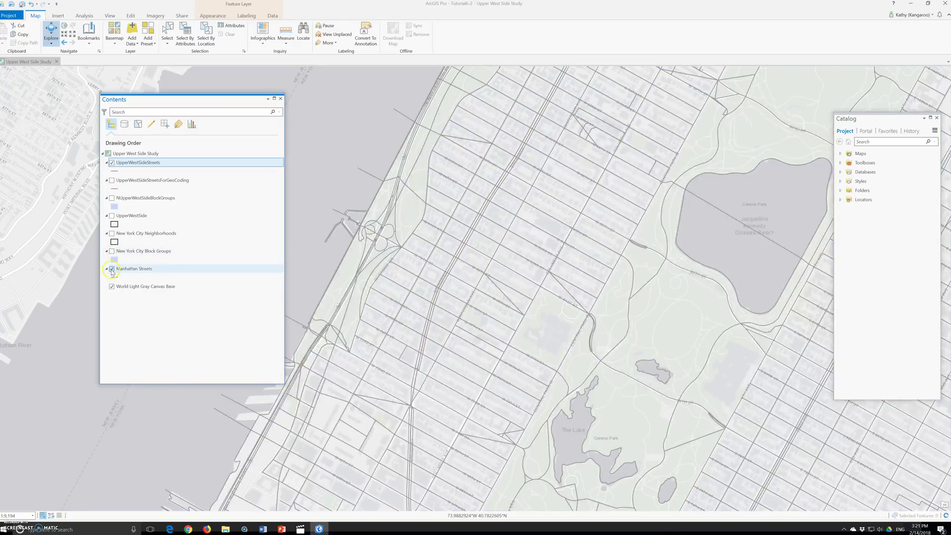
Switch Manhattan Streets on and off to compare it with the clipped streets, leaving the layer hidden
{"action": "left_click", "coordinate": [111, 269]}
{"action": "left_click", "coordinate": [111, 270]}
{"action": "left_click", "coordinate": [111, 270]}
{"action": "scroll", "coordinate": [420, 290], "scroll_direction": "down", "scroll_amount": 3}
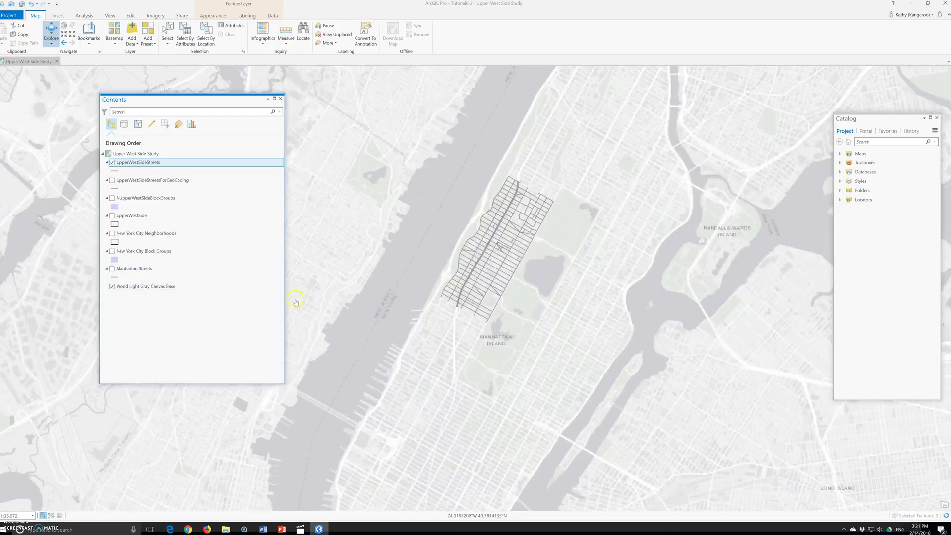
{"action": "left_click", "coordinate": [112, 269]}
{"action": "left_click", "coordinate": [112, 270]}
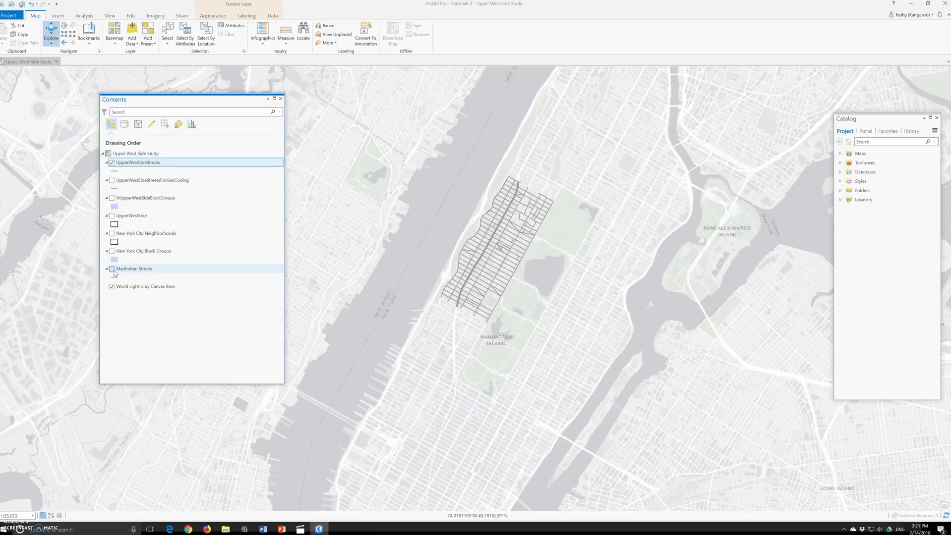
Save the project, accepting the upgrade to the current version's format, and close ArcGIS Pro
{"action": "left_click", "coordinate": [11, 16]}
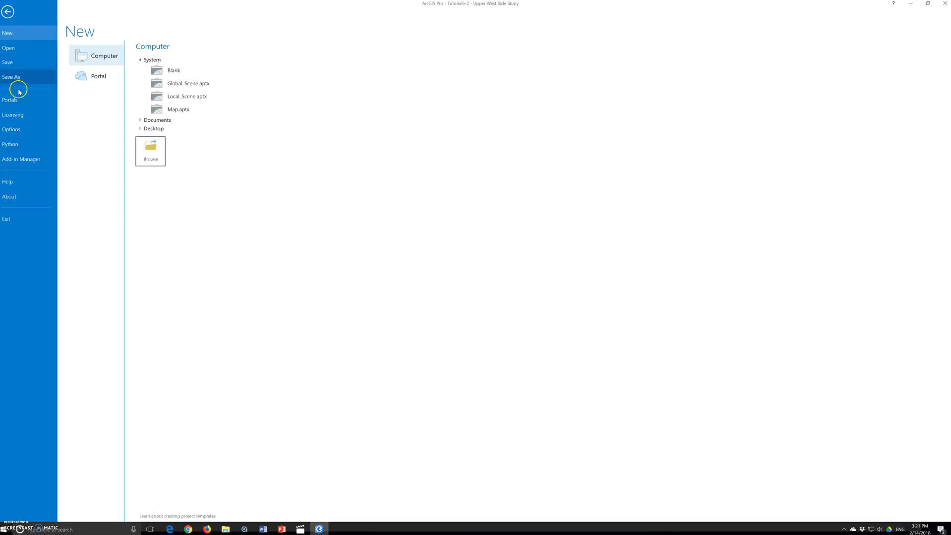
{"action": "left_click", "coordinate": [17, 63]}
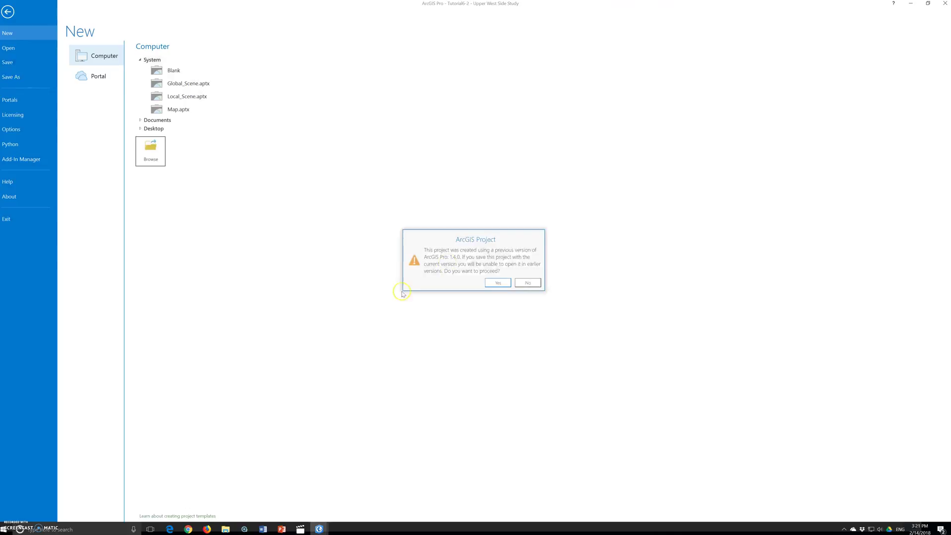
{"action": "left_click", "coordinate": [498, 289]}
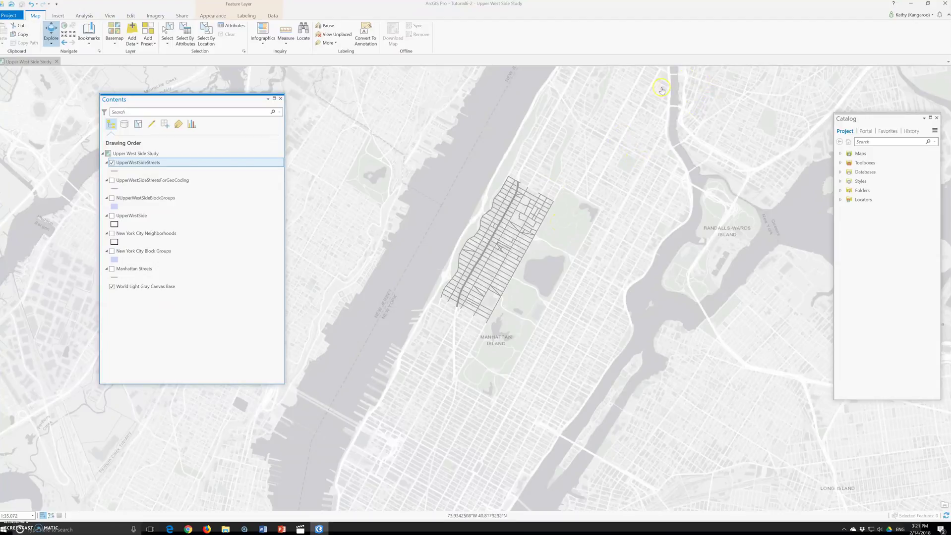
{"action": "left_click", "coordinate": [945, 3]}
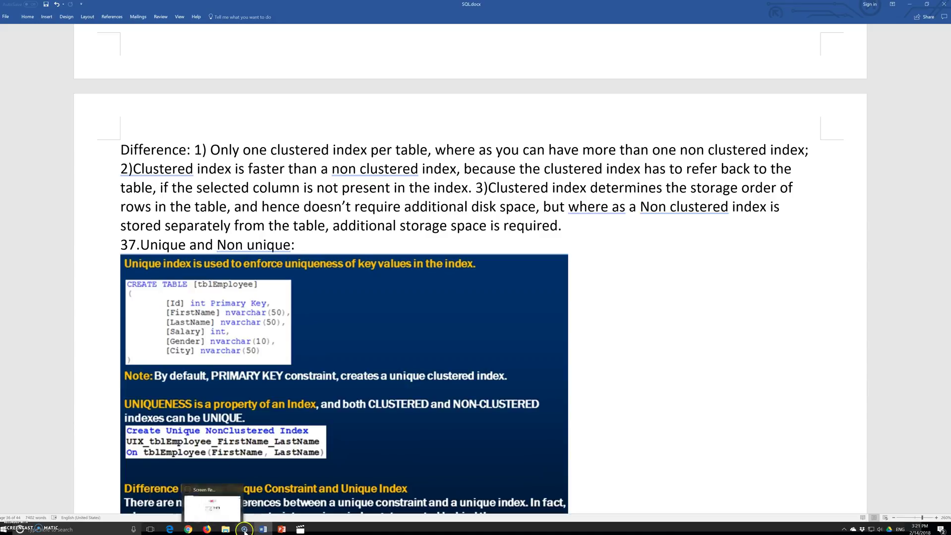
Switch to the Tutorials folder in File Explorer and open the Tutorial6-3.aprx project
{"action": "mouse_move", "coordinate": [228, 532]}
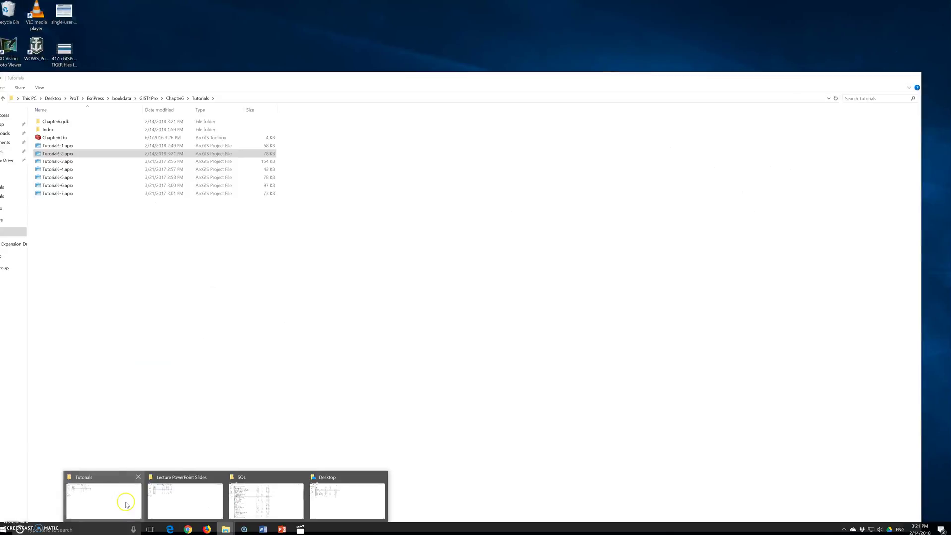
{"action": "left_click", "coordinate": [103, 501]}
{"action": "double_click", "coordinate": [48, 162]}
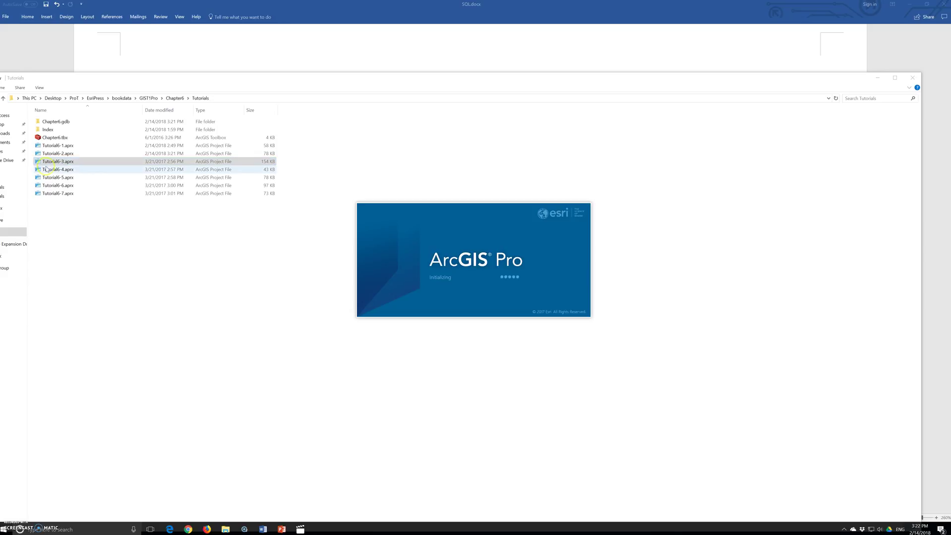
{"action": "left_click", "coordinate": [45, 170]}
{"action": "left_click", "coordinate": [43, 172]}
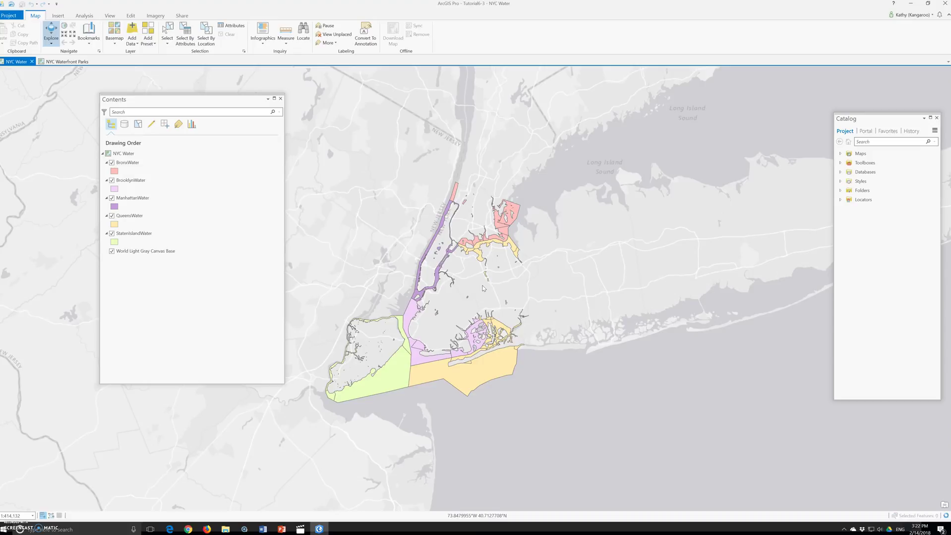
Open the Merge geoprocessing tool for the NYC Water map and widen its pane
{"action": "left_click", "coordinate": [472, 292]}
{"action": "left_click", "coordinate": [356, 414]}
{"action": "left_click", "coordinate": [83, 16]}
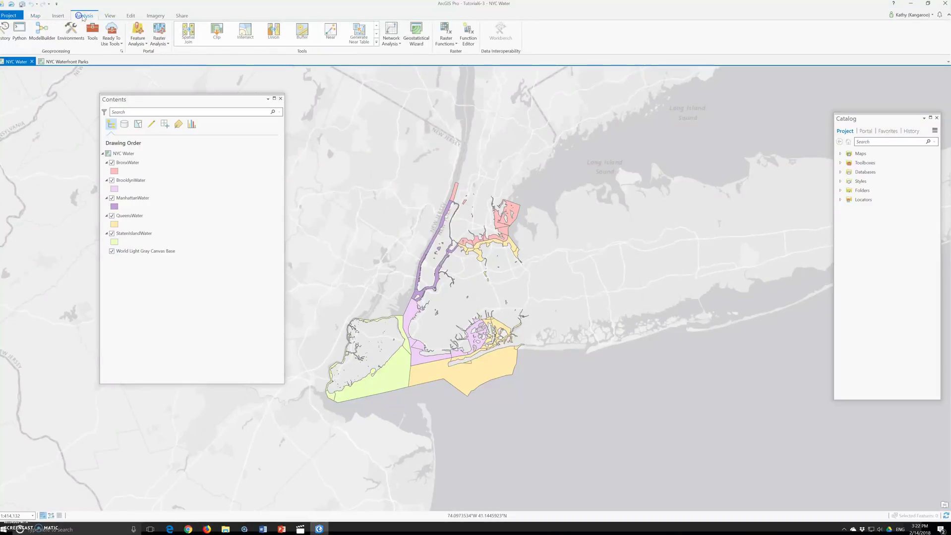
{"action": "left_click", "coordinate": [326, 45]}
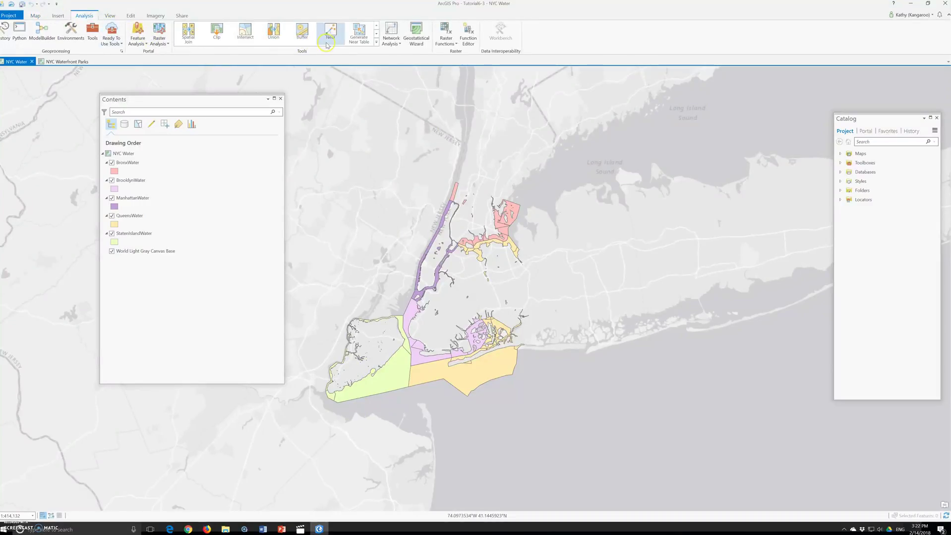
{"action": "left_click", "coordinate": [376, 33]}
{"action": "left_click", "coordinate": [376, 33]}
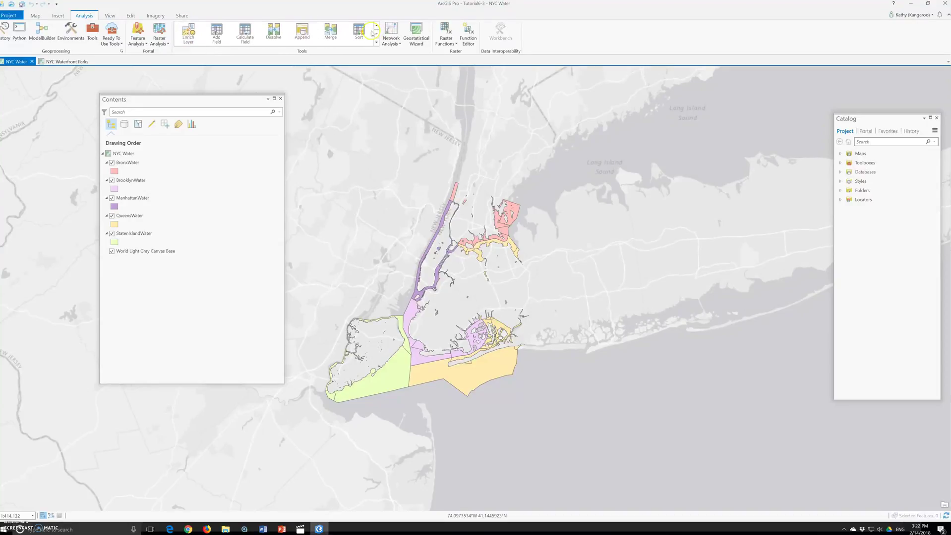
{"action": "left_click", "coordinate": [330, 32]}
{"action": "left_click", "coordinate": [413, 291]}
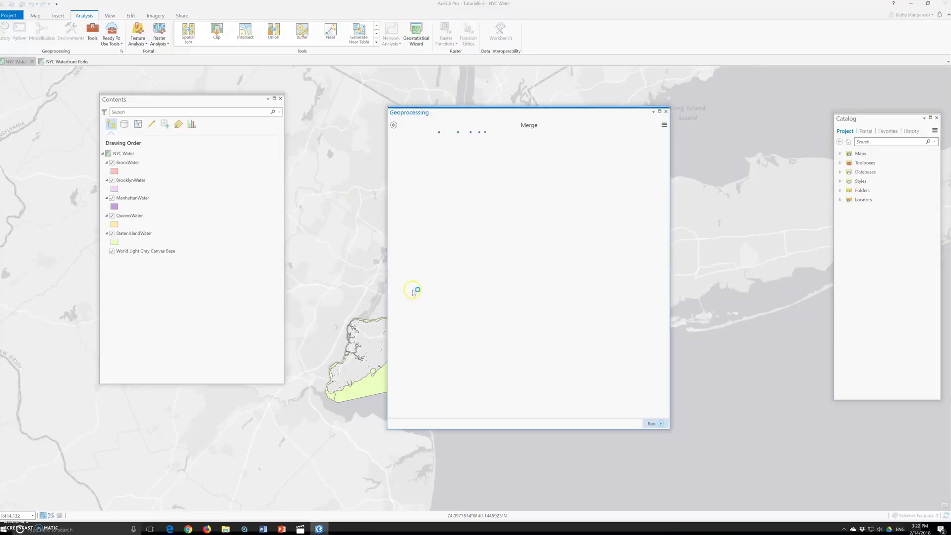
{"action": "left_click_drag", "start_coordinate": [670, 326], "coordinate": [712, 327]}
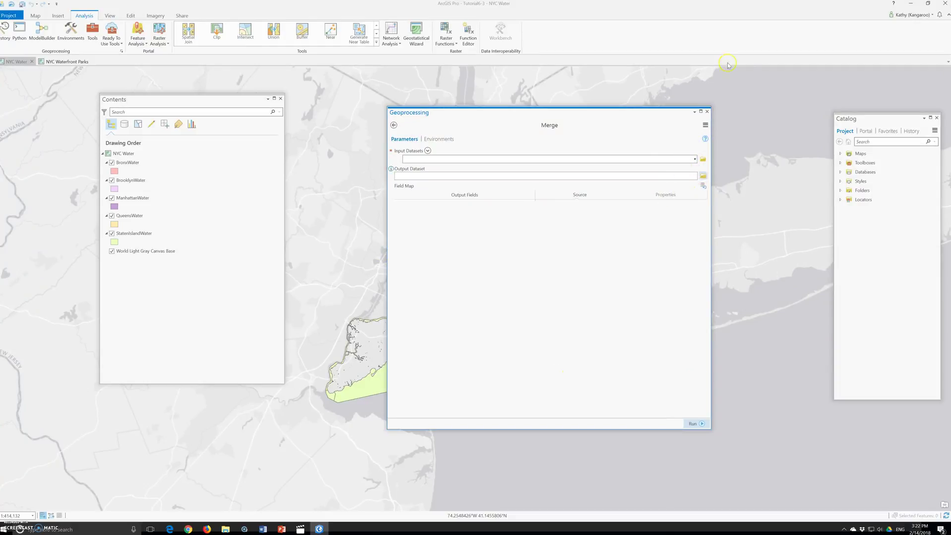
Open the Merge tool's online help, read its summary and illustration, and return to ArcGIS Pro
{"action": "left_click", "coordinate": [708, 127]}
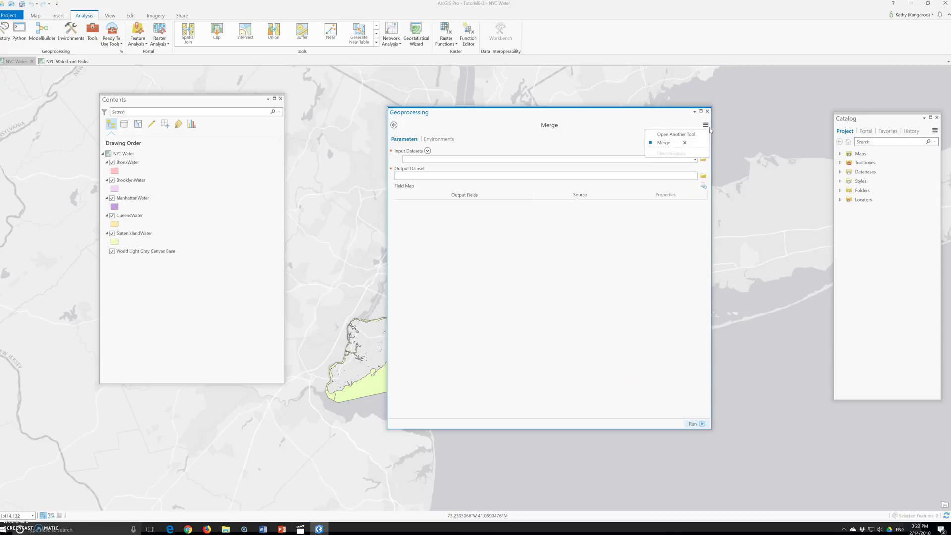
{"action": "left_click", "coordinate": [709, 148]}
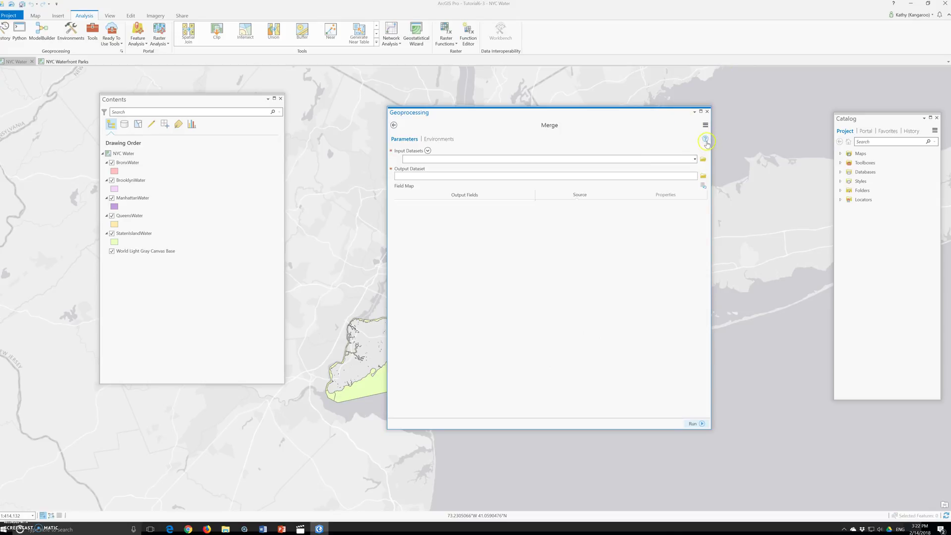
{"action": "left_click", "coordinate": [706, 142]}
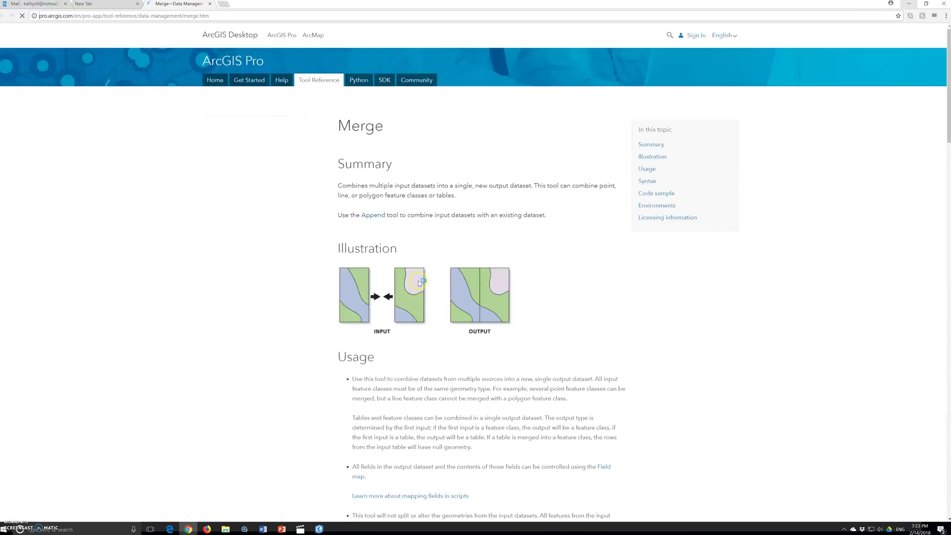
{"action": "key", "text": "alt+Tab"}
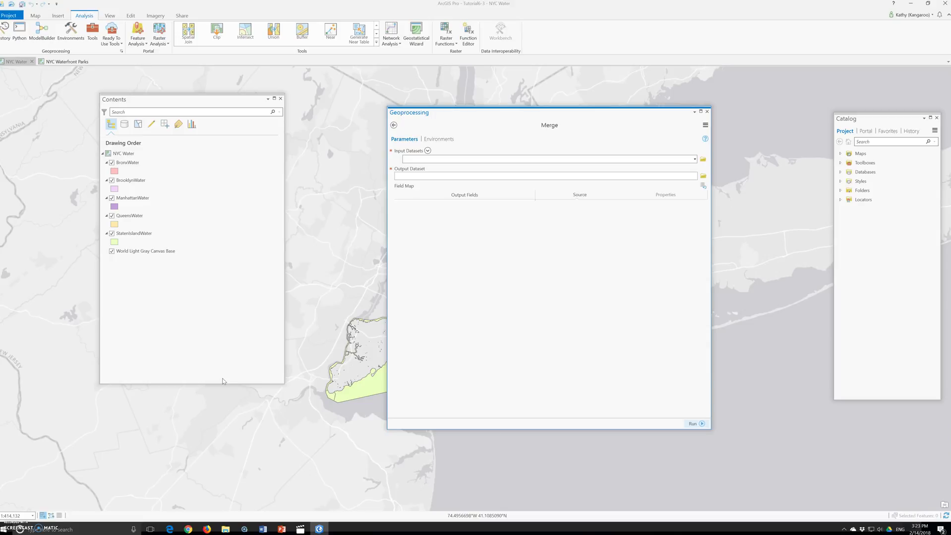
Add BronxWater, BrooklynWater, ManhattanWater, QueensWater and StatenIslandWater as the Merge tool's input datasets
{"action": "left_click", "coordinate": [214, 420]}
{"action": "left_click", "coordinate": [510, 157]}
{"action": "left_click", "coordinate": [428, 150]}
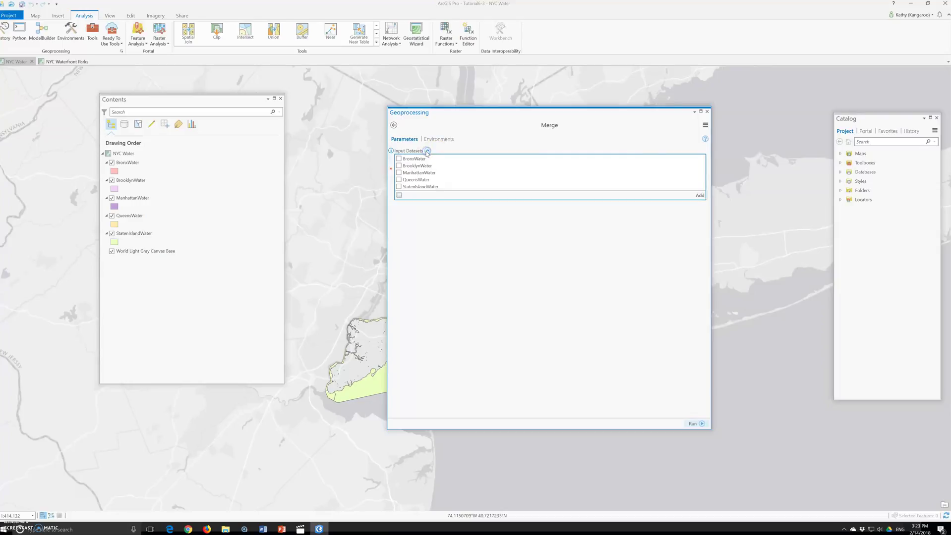
{"action": "left_click", "coordinate": [427, 151]}
{"action": "left_click", "coordinate": [427, 152]}
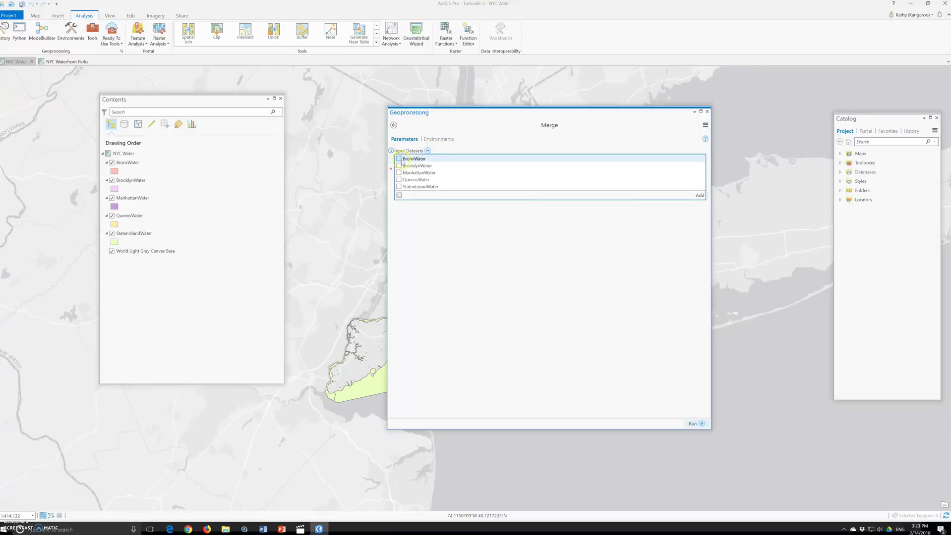
{"action": "left_click", "coordinate": [399, 159]}
{"action": "left_click", "coordinate": [399, 166]}
{"action": "left_click", "coordinate": [398, 173]}
{"action": "left_click", "coordinate": [399, 179]}
{"action": "left_click", "coordinate": [398, 186]}
{"action": "left_click", "coordinate": [700, 195]}
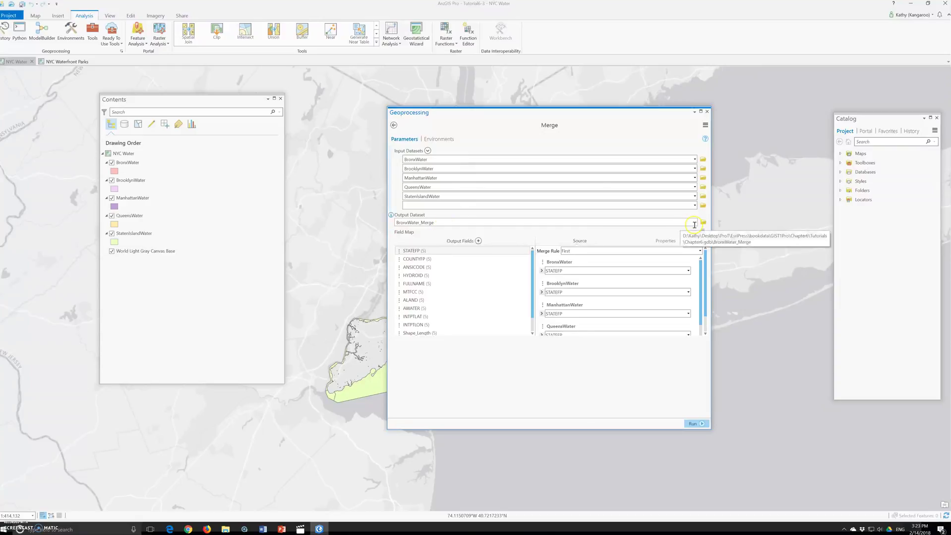
Save the merge output as NYCwater in the Tutorials folder's Chapter6.gdb, run the Merge tool and close its pane
{"action": "left_click", "coordinate": [703, 223]}
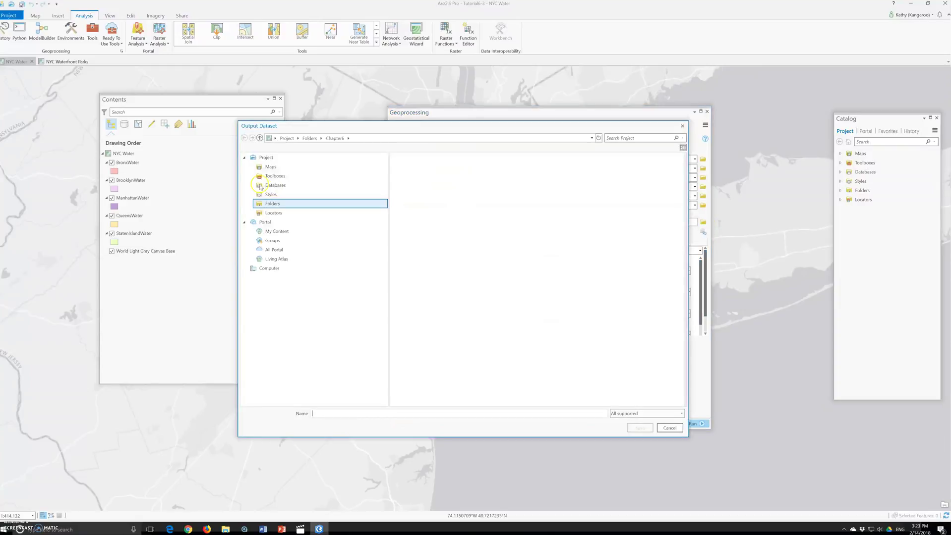
{"action": "double_click", "coordinate": [409, 165]}
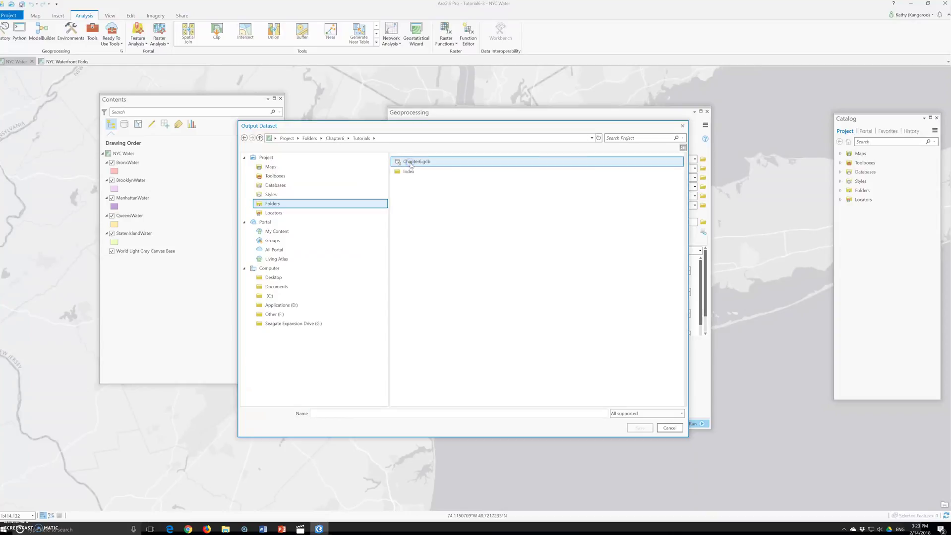
{"action": "double_click", "coordinate": [411, 163]}
{"action": "left_click", "coordinate": [332, 415]}
{"action": "type", "text": "NYCwater"}
{"action": "left_click", "coordinate": [640, 429]}
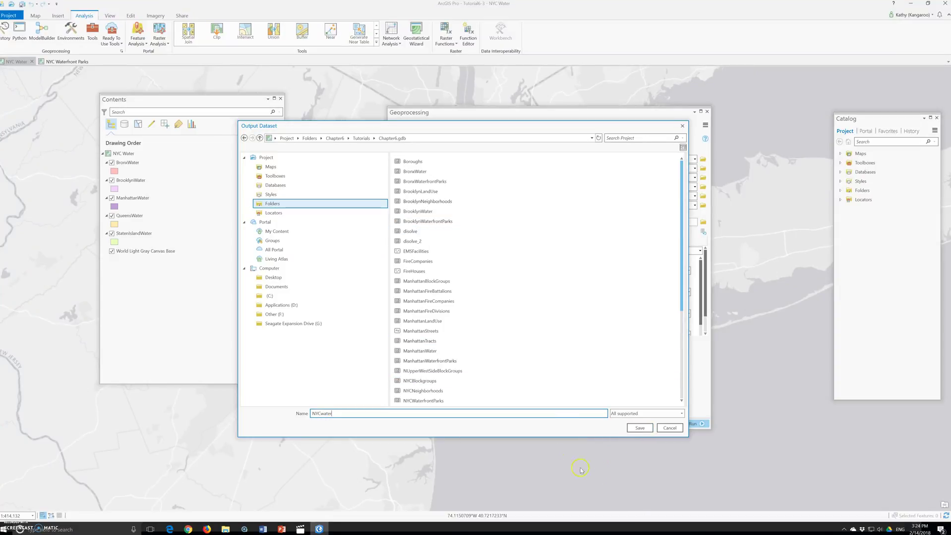
{"action": "left_click", "coordinate": [640, 429]}
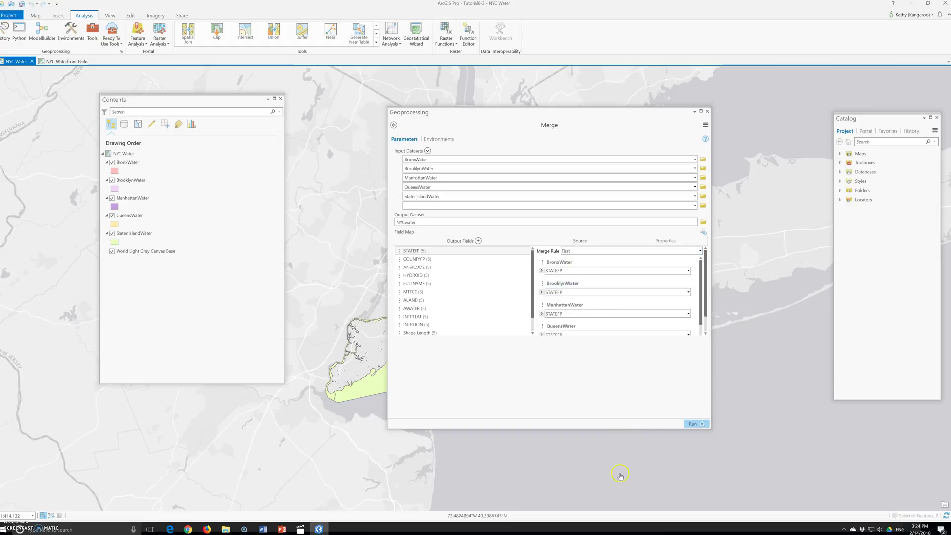
{"action": "left_click", "coordinate": [693, 424]}
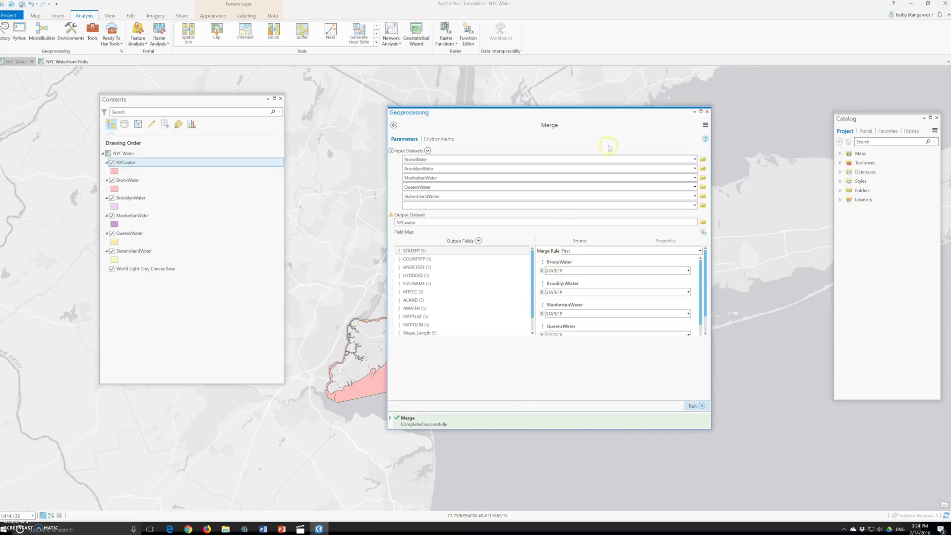
{"action": "left_click", "coordinate": [707, 111]}
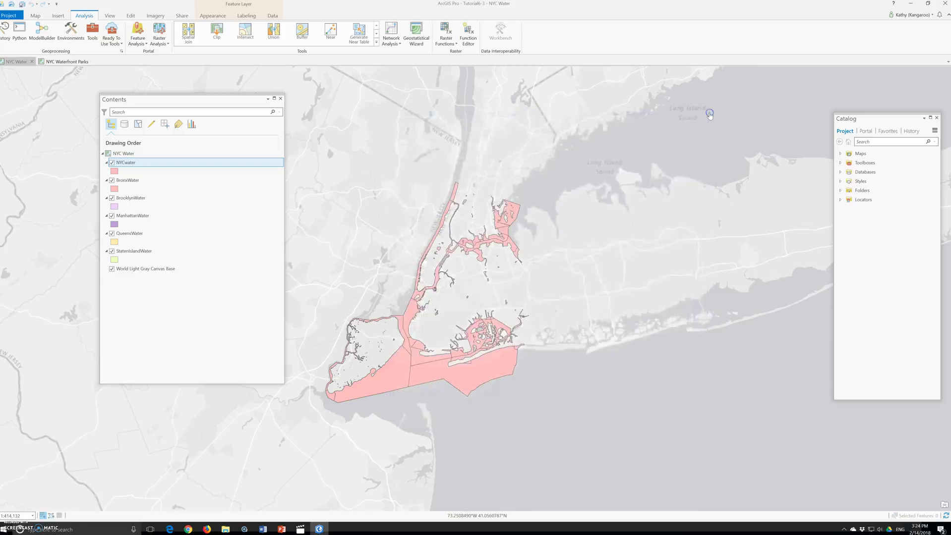
Symbolize the NYCwater layer with the blue Water (area) symbol from the ArcGIS 2D gallery
{"action": "left_click", "coordinate": [114, 171]}
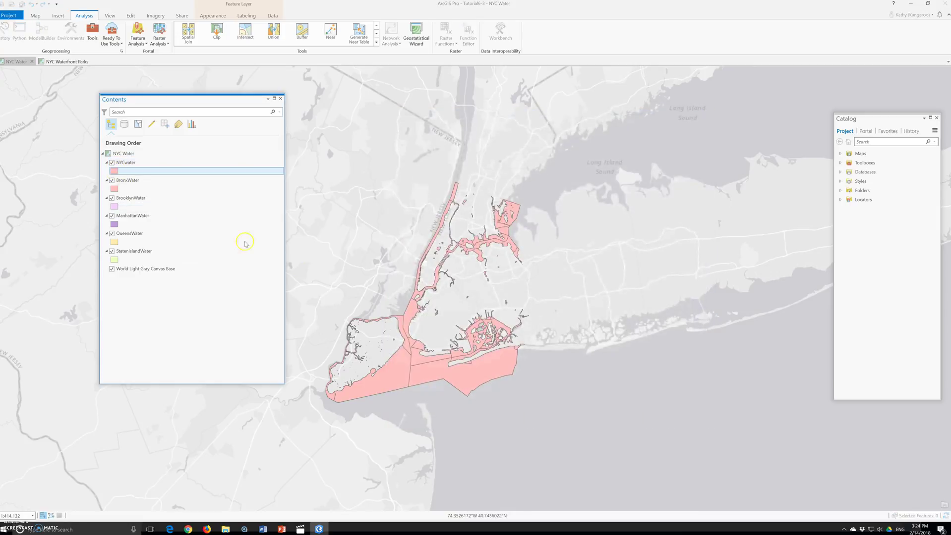
{"action": "left_click", "coordinate": [253, 254]}
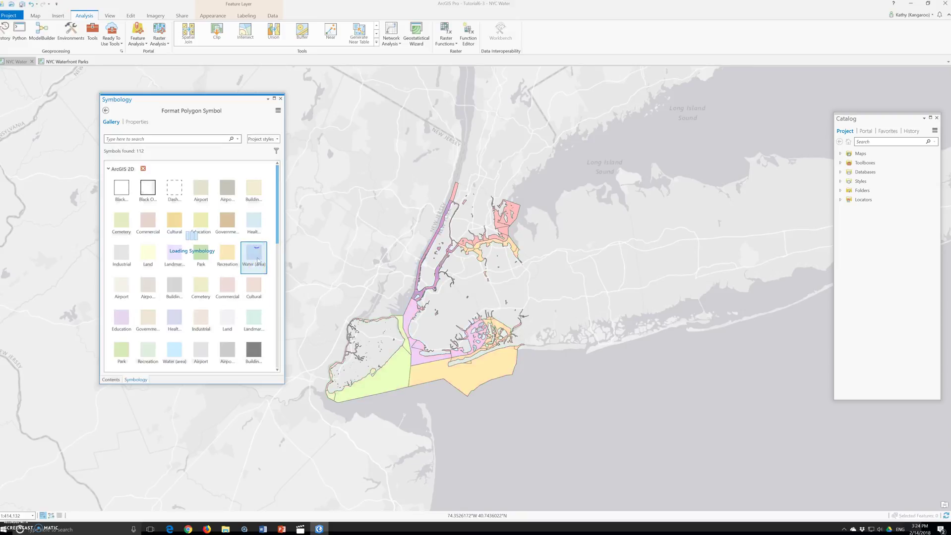
{"action": "left_click", "coordinate": [280, 98]}
Reorder the NYC Water map's layers so the five borough water layers draw above NYCwater
{"action": "mouse_move", "coordinate": [116, 187]}
{"action": "left_mouse_down"}
{"action": "mouse_move", "coordinate": [119, 164]}
{"action": "mouse_move", "coordinate": [119, 201]}
{"action": "mouse_move", "coordinate": [113, 163]}
{"action": "left_mouse_up"}
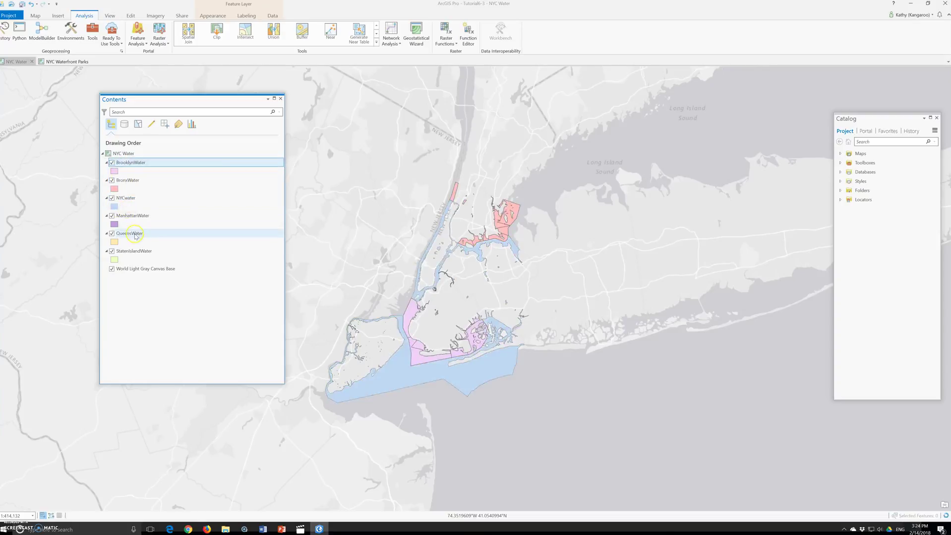
{"action": "left_click_drag", "start_coordinate": [119, 216], "coordinate": [120, 172]}
{"action": "left_click_drag", "start_coordinate": [119, 235], "coordinate": [124, 209]}
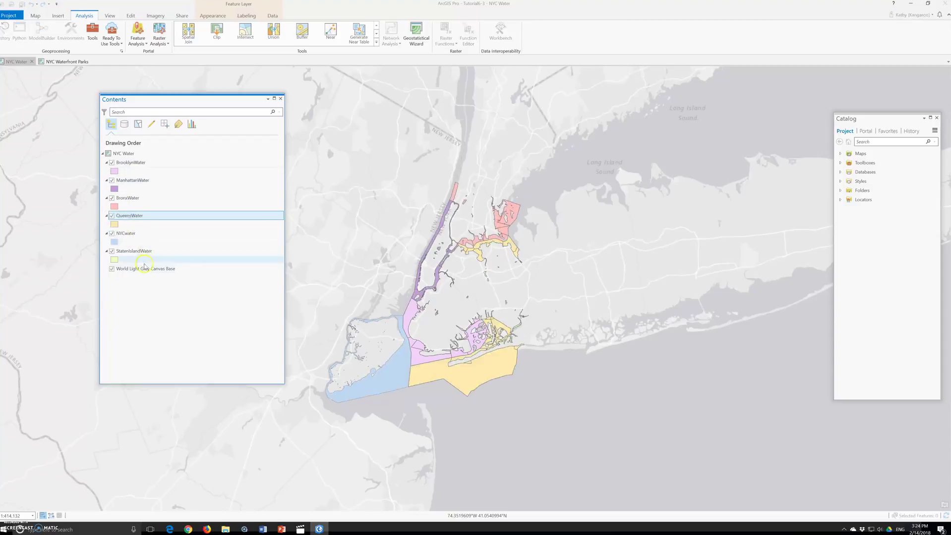
{"action": "left_click_drag", "start_coordinate": [148, 251], "coordinate": [147, 221]}
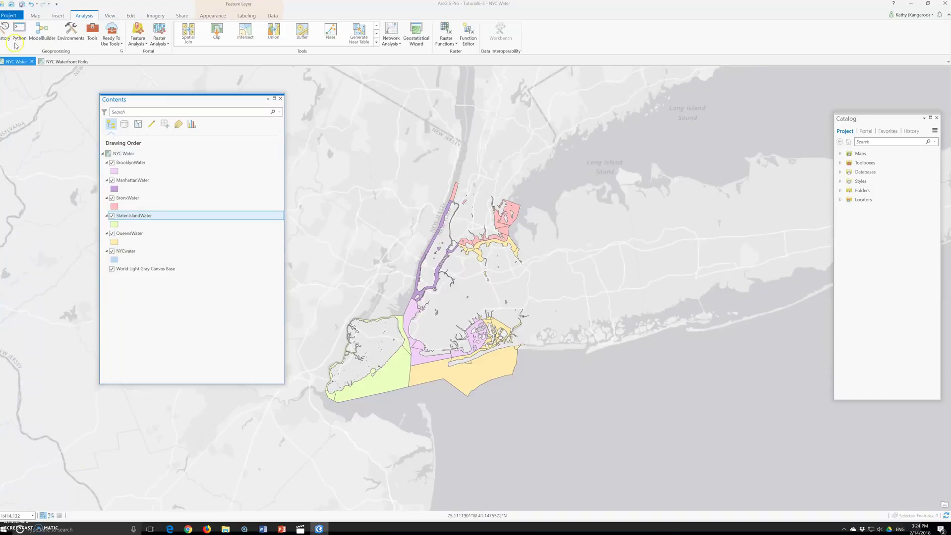
Save the project and agree to upgrade it to the current ArcGIS Pro version
{"action": "left_click", "coordinate": [9, 16]}
{"action": "left_click", "coordinate": [18, 69]}
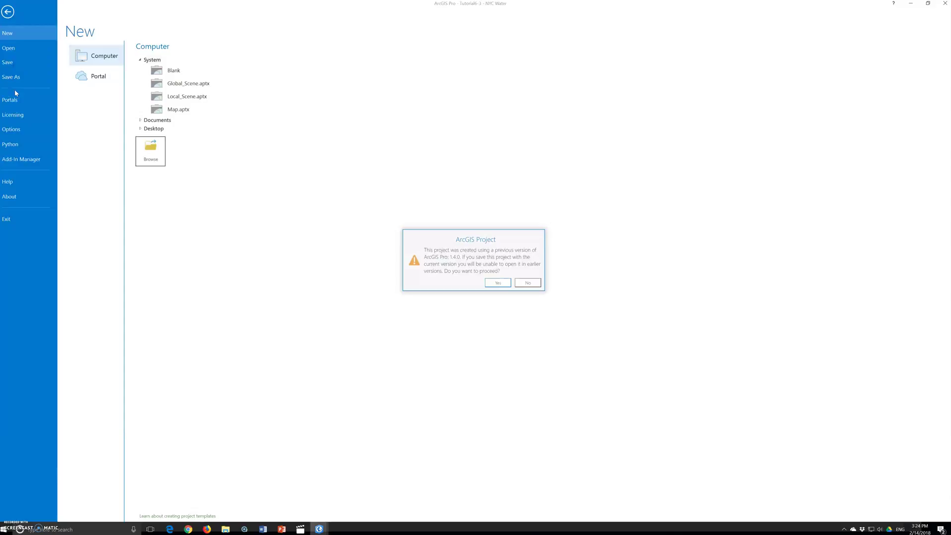
{"action": "left_click", "coordinate": [20, 70]}
{"action": "left_click", "coordinate": [497, 284]}
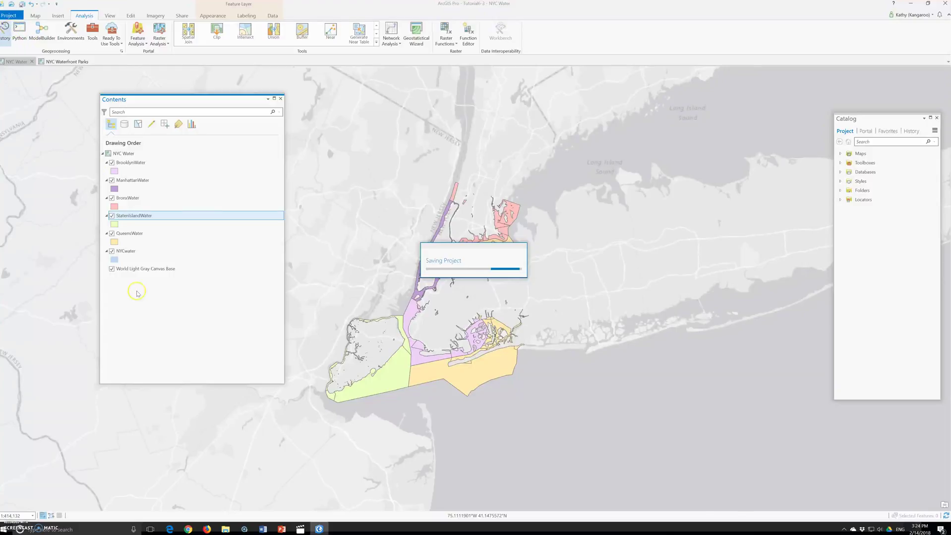
Open the NYCwater layer's attribute table and check its record count
{"action": "right_click", "coordinate": [130, 252]}
{"action": "left_click", "coordinate": [166, 288]}
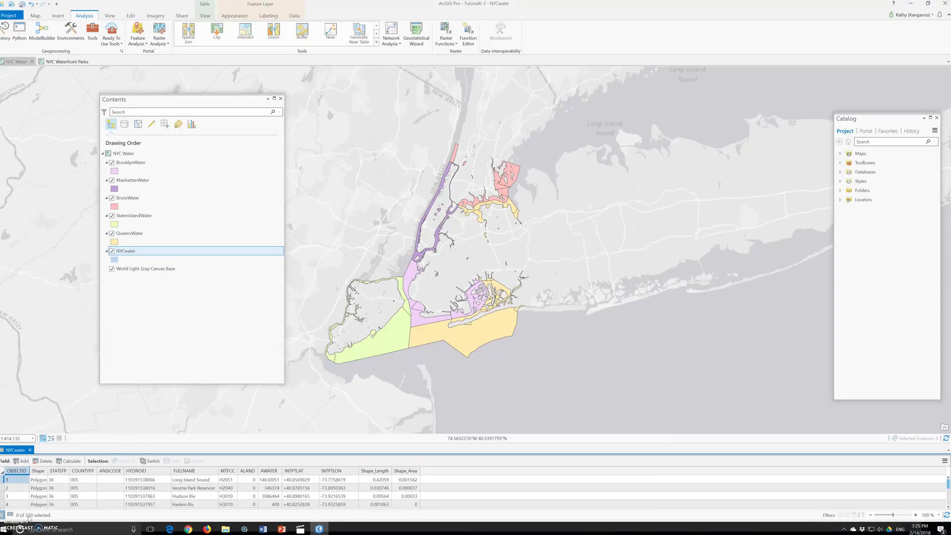
{"action": "left_click", "coordinate": [27, 524]}
{"action": "left_click", "coordinate": [145, 123]}
Switch to the NYC Waterfront Parks map and open the Merge geoprocessing tool for it
{"action": "left_click", "coordinate": [67, 62]}
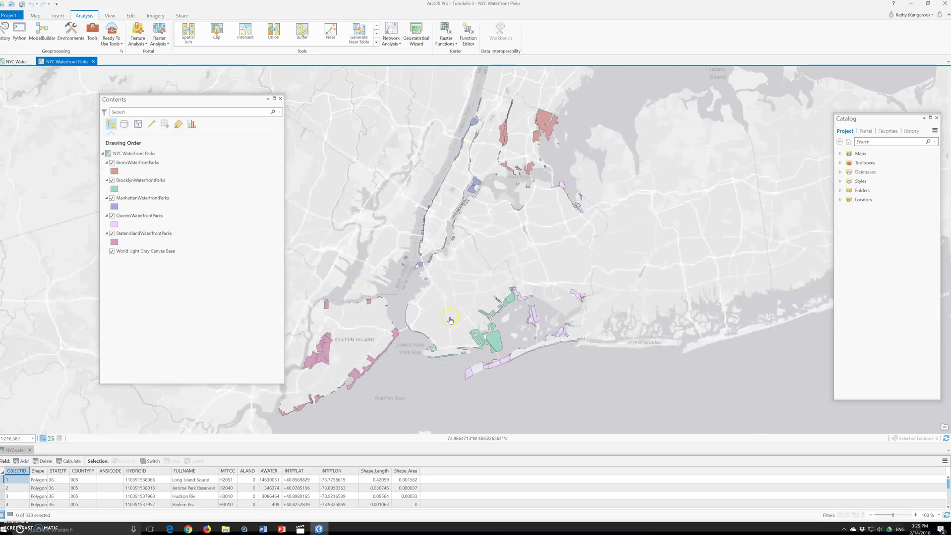
{"action": "scroll", "coordinate": [450, 320], "scroll_direction": "down", "scroll_amount": 1}
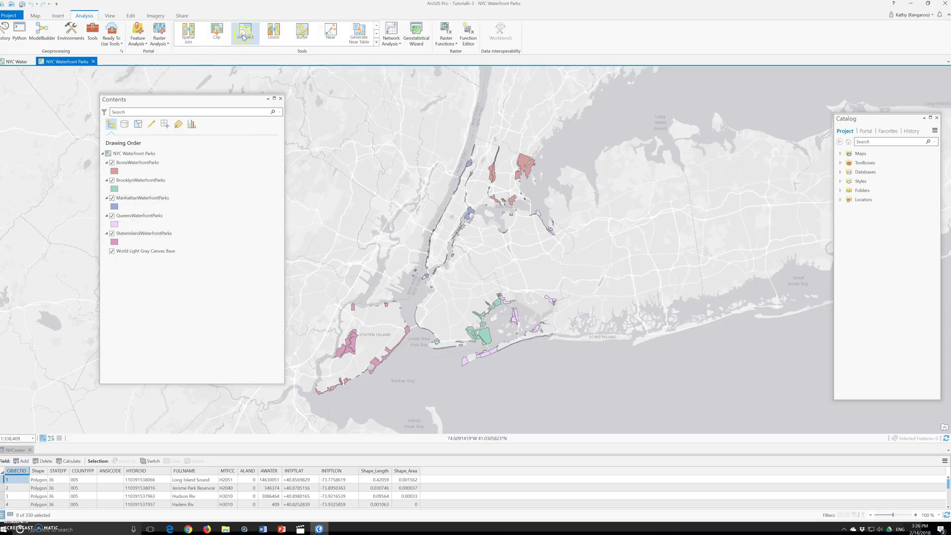
{"action": "left_click", "coordinate": [377, 33]}
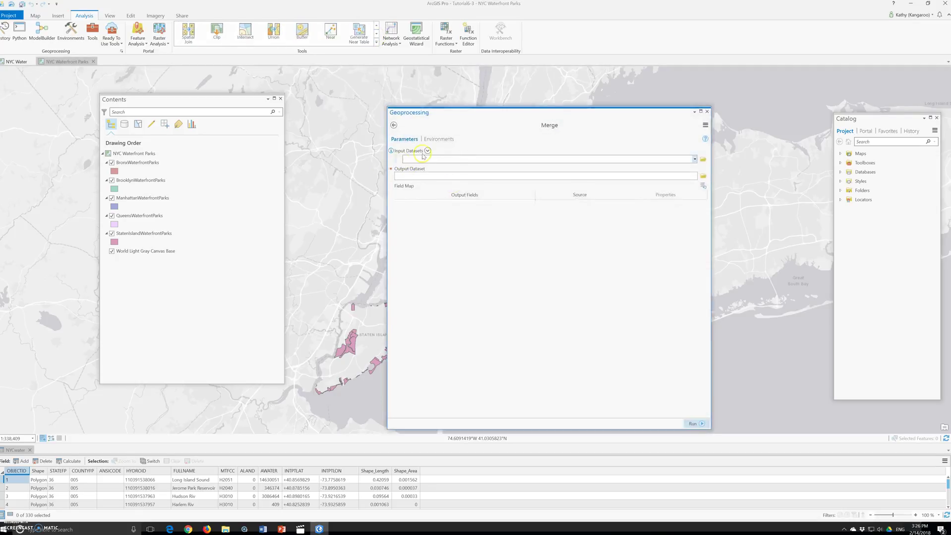
Add the Bronx, Brooklyn, Manhattan, Queens and StatenIsland WaterfrontParks layers as the Merge tool's input datasets
{"action": "left_click", "coordinate": [421, 158]}
{"action": "left_click", "coordinate": [398, 159]}
{"action": "left_click", "coordinate": [399, 166]}
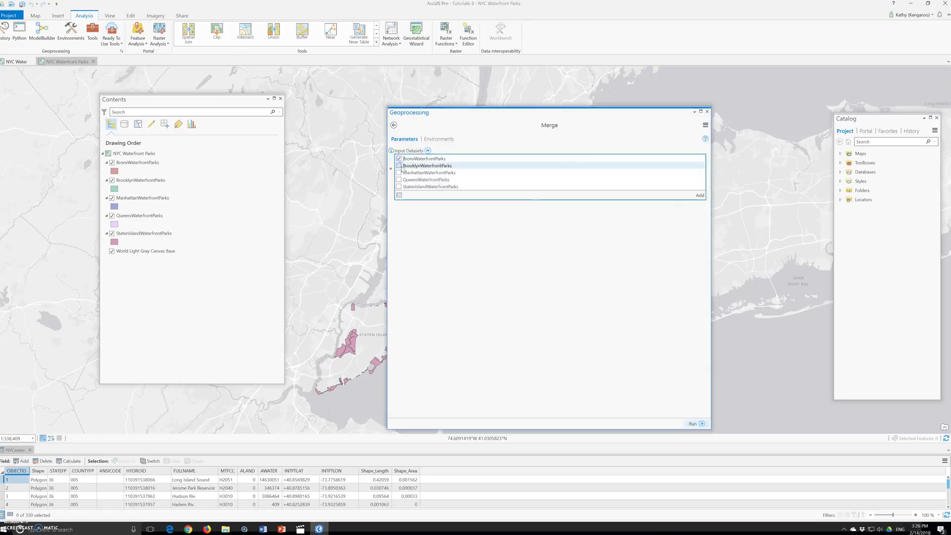
{"action": "left_click", "coordinate": [400, 173]}
{"action": "left_click", "coordinate": [399, 180]}
{"action": "left_click", "coordinate": [399, 187]}
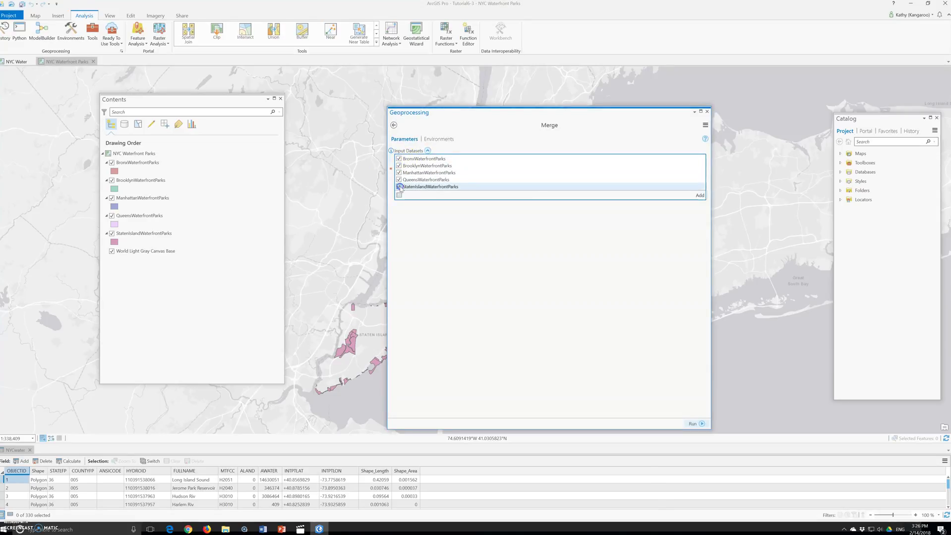
{"action": "left_click", "coordinate": [699, 195]}
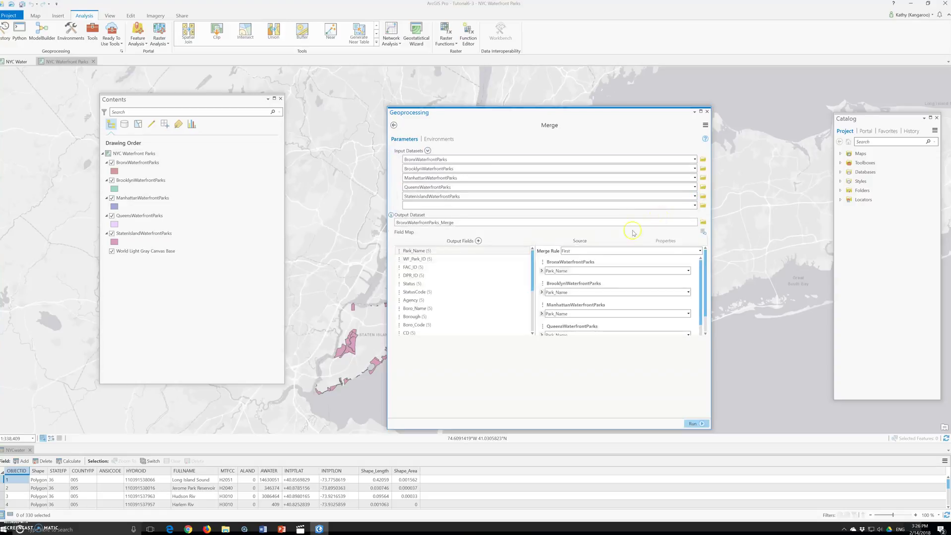
Save the merge output as NYCWaterfrontParks2018 in Chapter6.gdb and run the Merge tool
{"action": "left_click", "coordinate": [703, 222]}
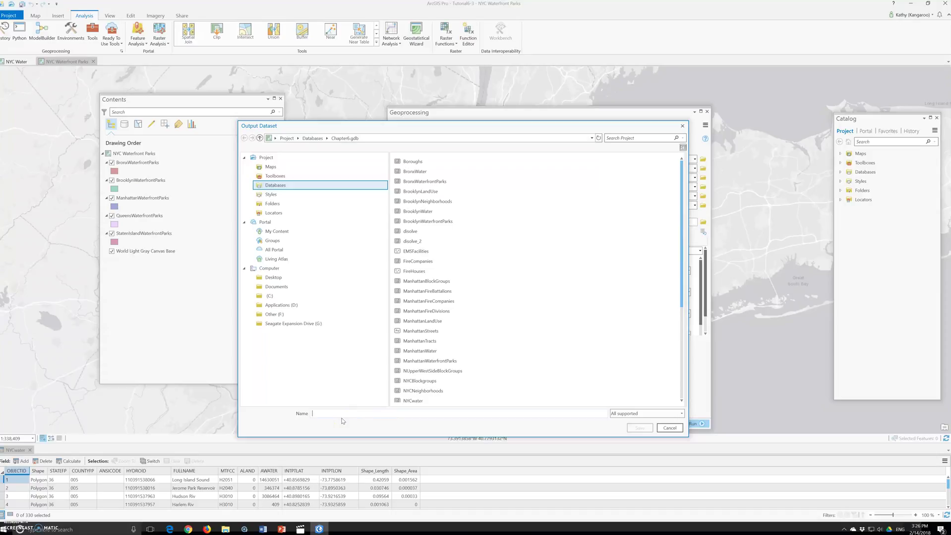
{"action": "type", "text": "NYC"}
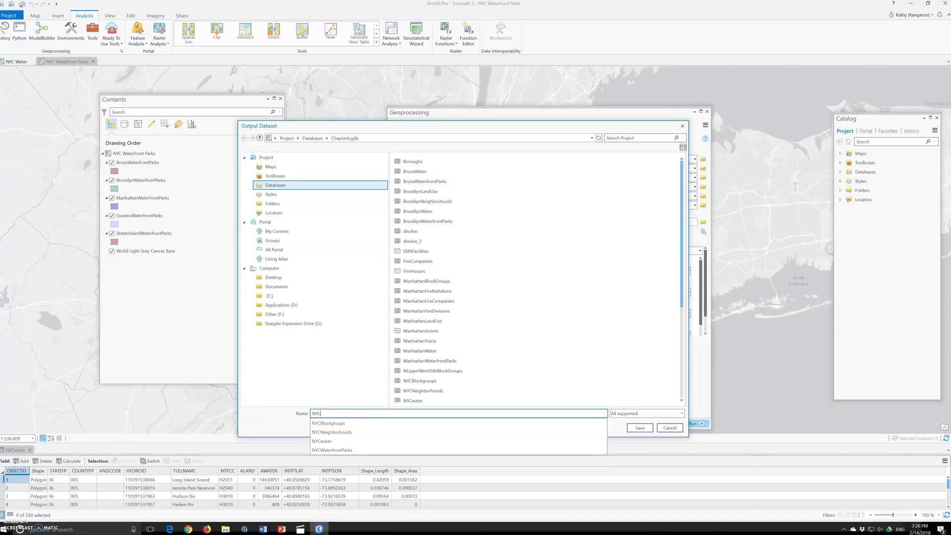
{"action": "type", "text": "Waterfr"}
{"action": "key", "text": "Down"}
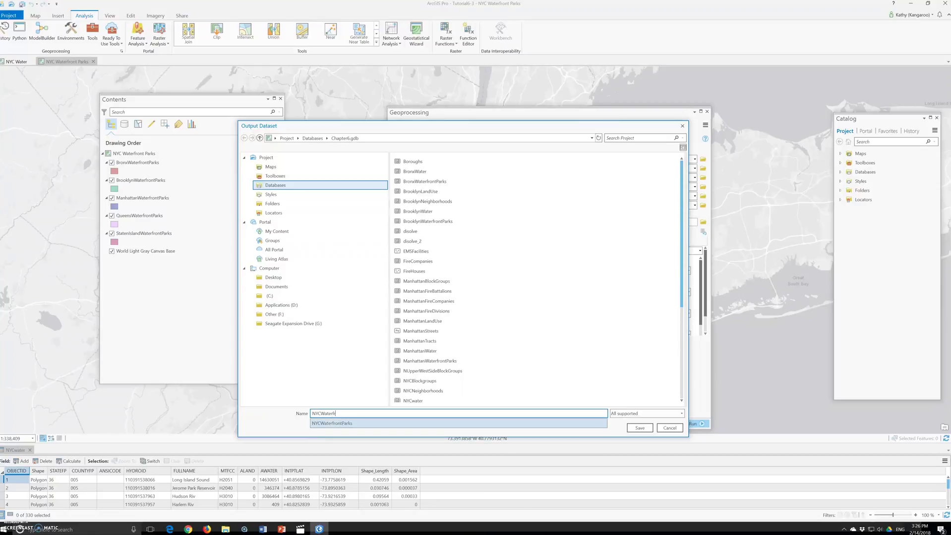
{"action": "left_click", "coordinate": [361, 424]}
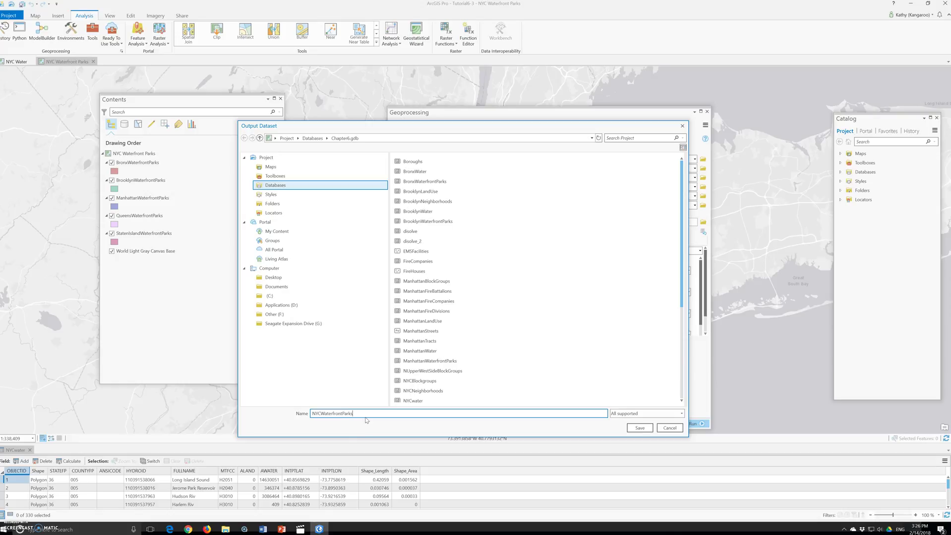
{"action": "left_click", "coordinate": [640, 428]}
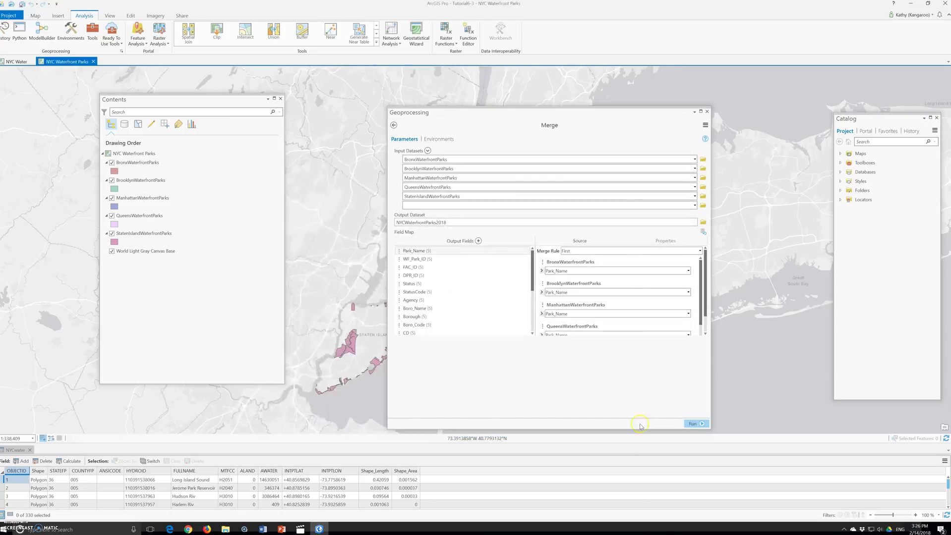
{"action": "left_click", "coordinate": [693, 424]}
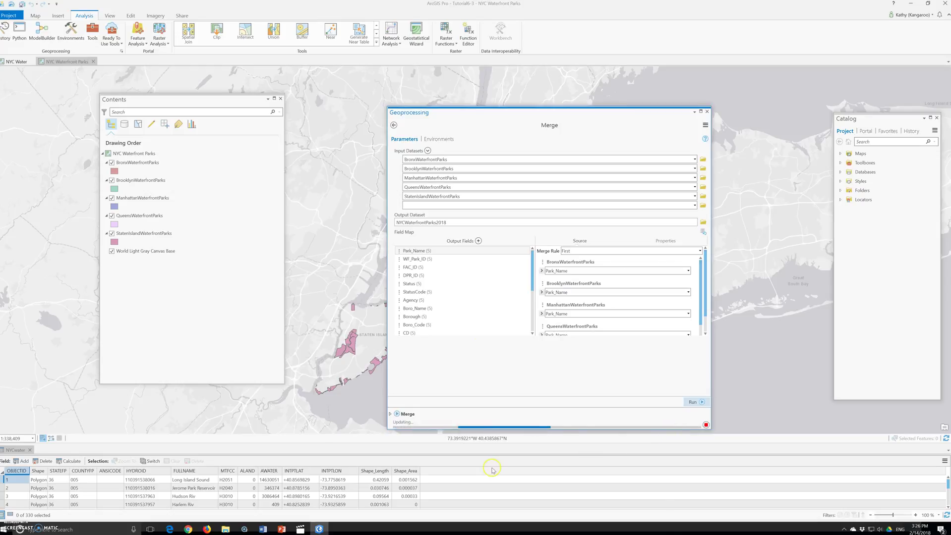
{"action": "left_click", "coordinate": [73, 480]}
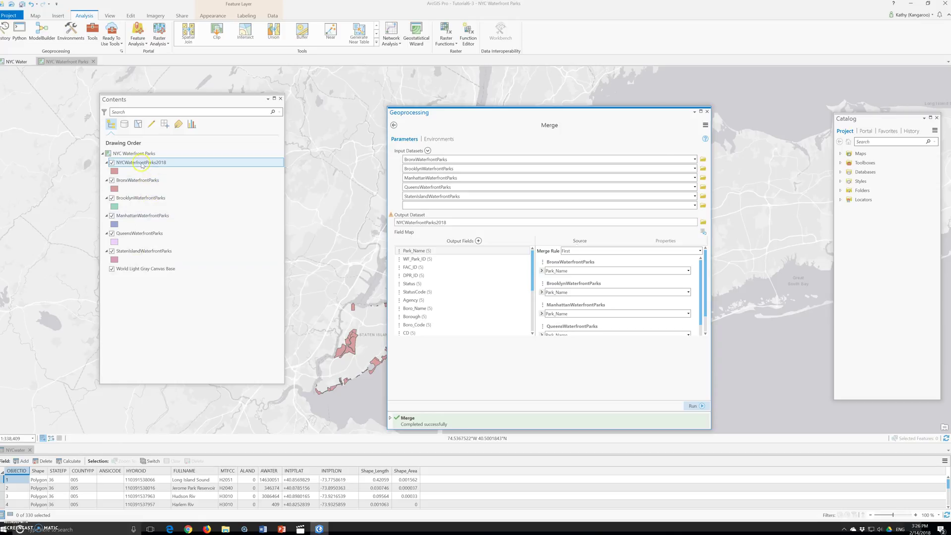
Open the attribute tables of BronxWaterfrontParks, NYCWaterfrontParks2018 and StatenIslandWaterfrontParks to compare their records and fields
{"action": "right_click", "coordinate": [137, 181]}
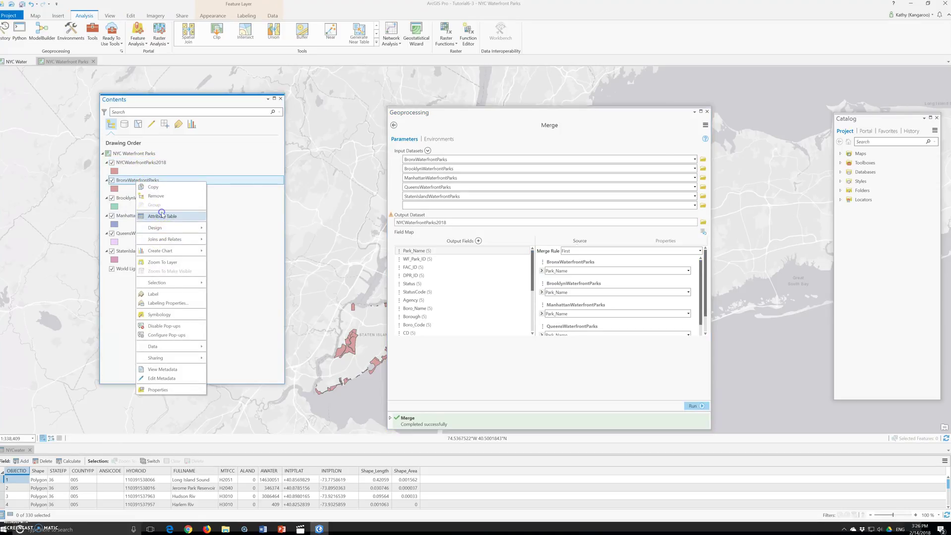
{"action": "left_click", "coordinate": [162, 216]}
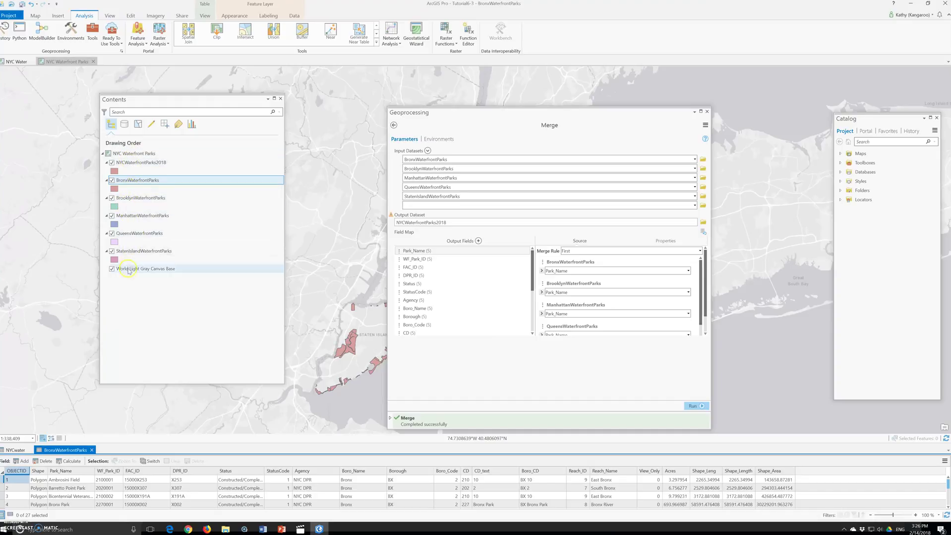
{"action": "right_click", "coordinate": [135, 163]}
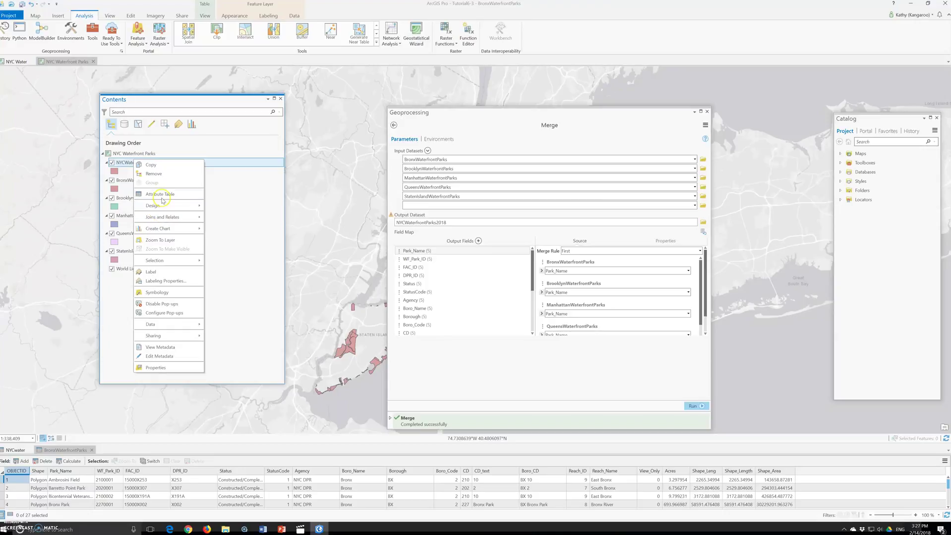
{"action": "left_click", "coordinate": [164, 194]}
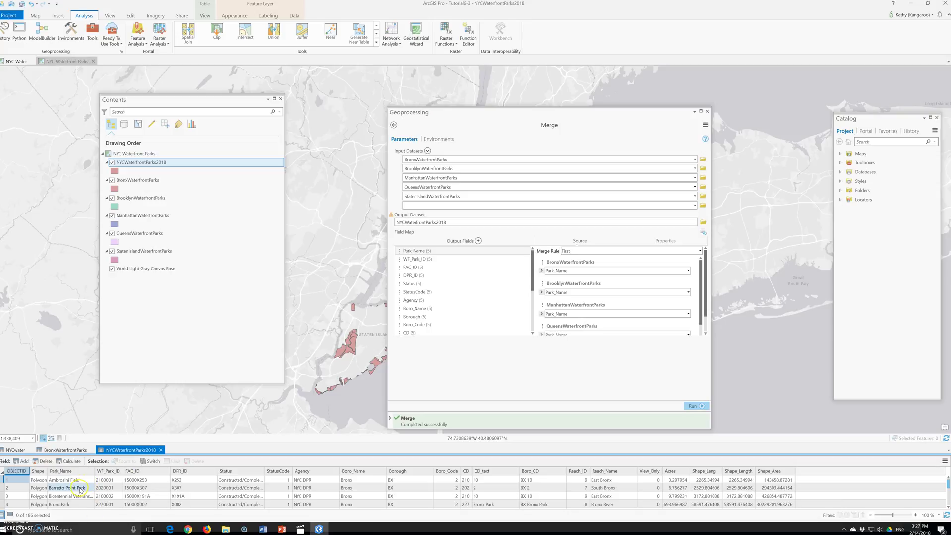
{"action": "left_click", "coordinate": [53, 439]}
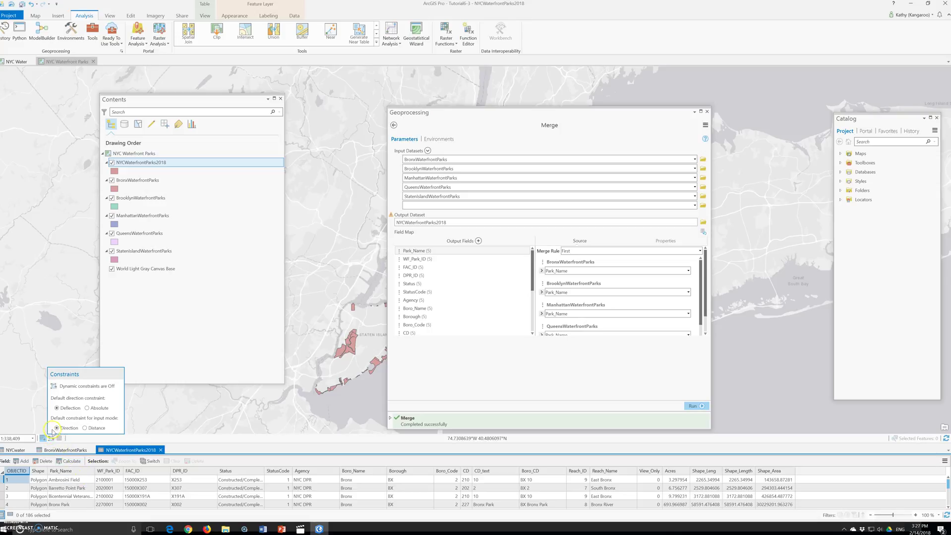
{"action": "left_click", "coordinate": [50, 438]}
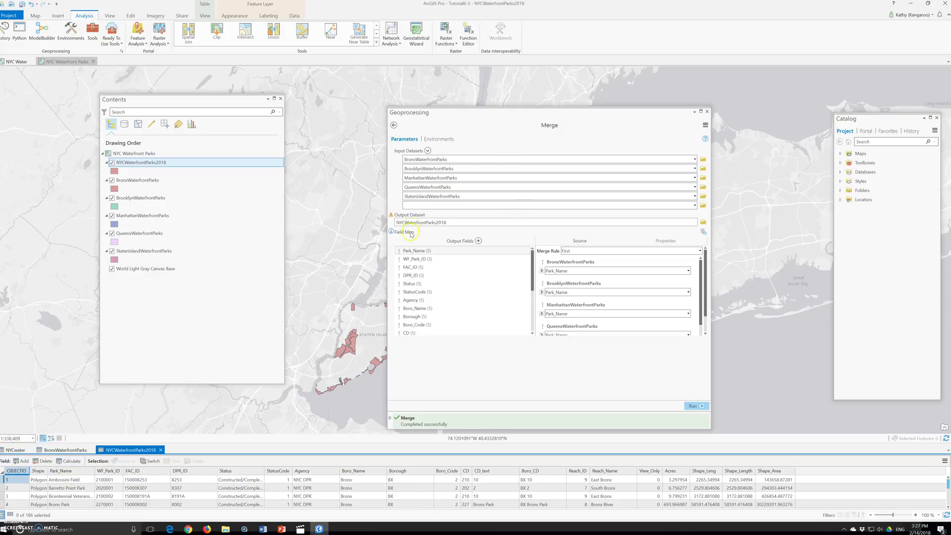
{"action": "right_click", "coordinate": [127, 252]}
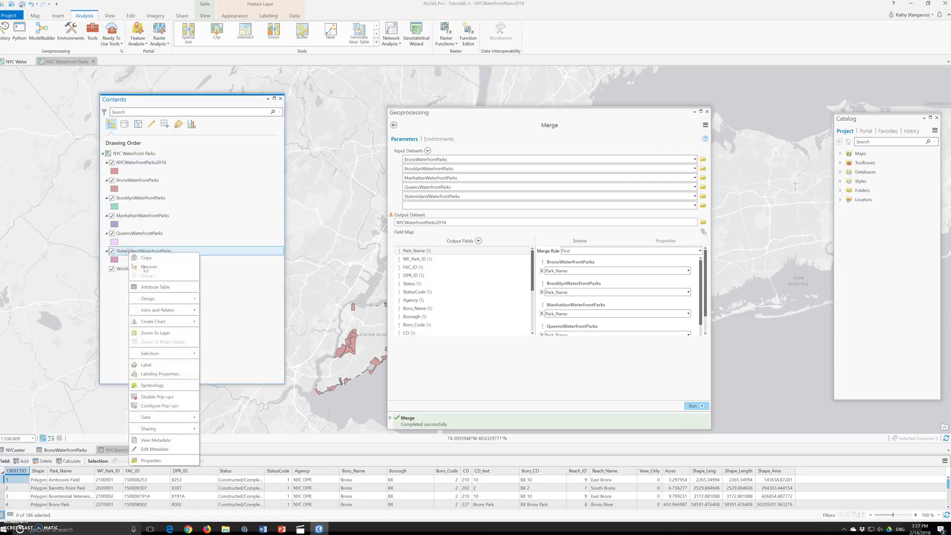
{"action": "left_click", "coordinate": [166, 287]}
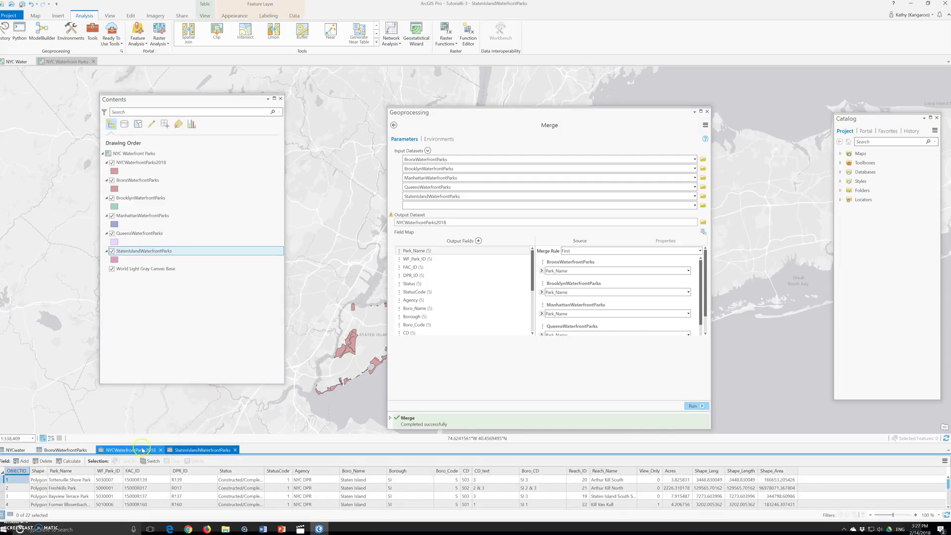
Compare the records of the BronxWaterfrontParks, StatenIslandWaterfrontParks and merged NYCWaterfrontParks2018 attribute tables by switching between them
{"action": "left_click", "coordinate": [139, 450]}
{"action": "left_click", "coordinate": [170, 450]}
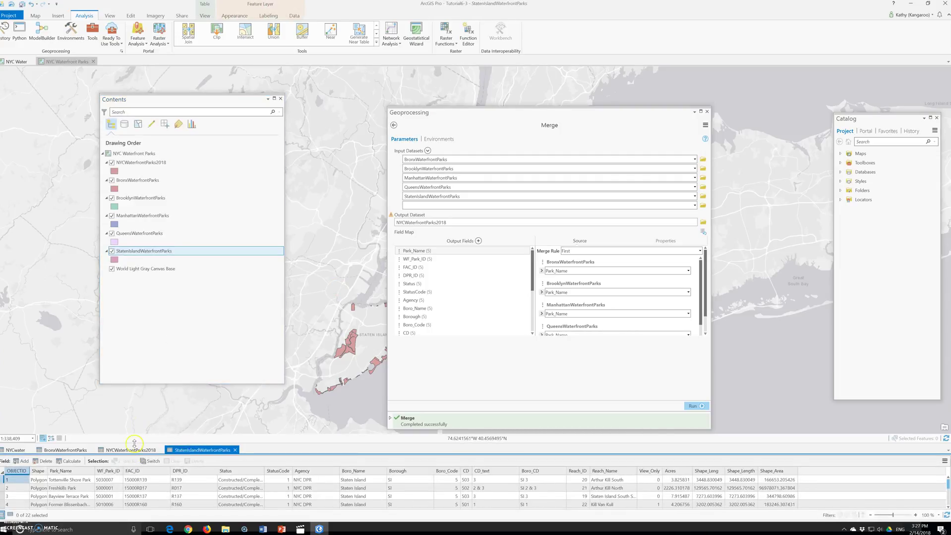
{"action": "left_click", "coordinate": [142, 450]}
{"action": "left_click", "coordinate": [65, 450]}
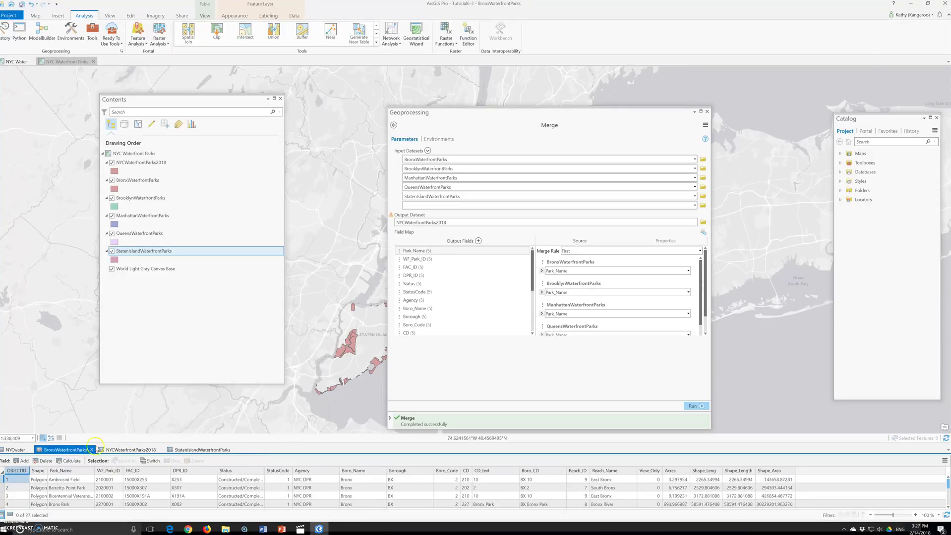
{"action": "left_click", "coordinate": [122, 452]}
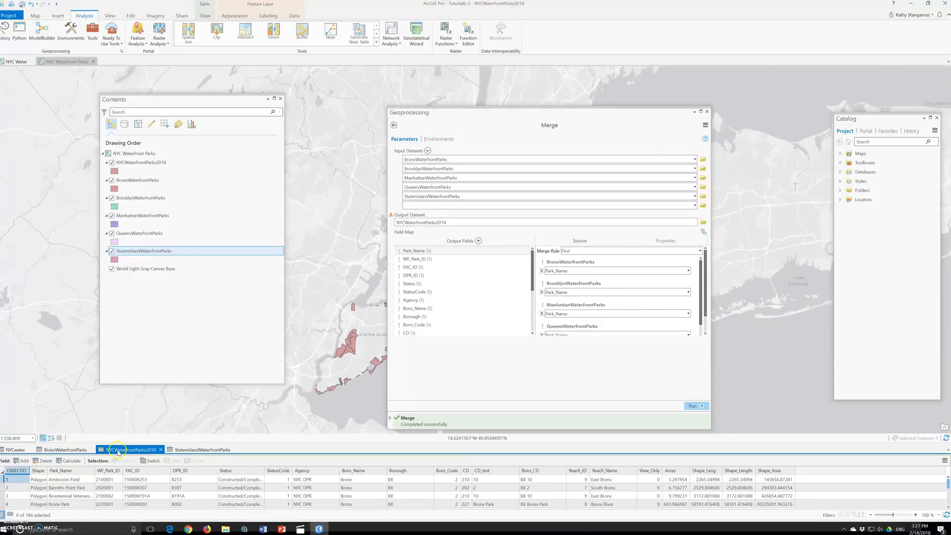
{"action": "left_click", "coordinate": [201, 450]}
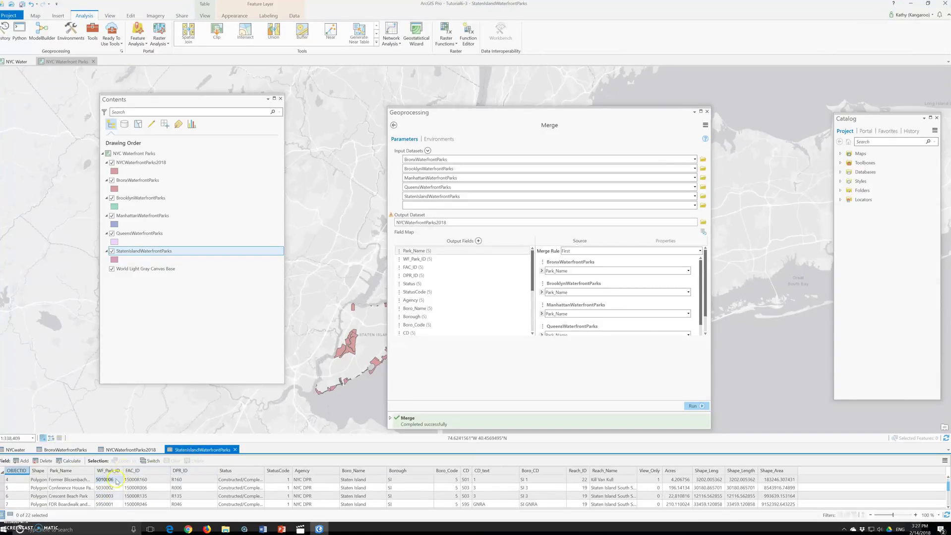
{"action": "left_click", "coordinate": [127, 450]}
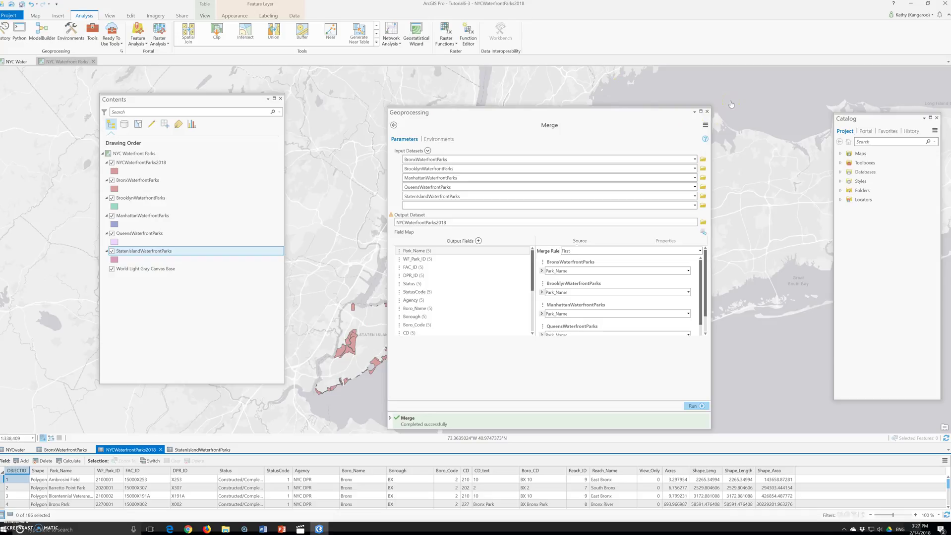
Browse the park names and IDs in the merged NYCWaterfrontParks2018 attribute table
{"action": "left_click", "coordinate": [604, 489]}
{"action": "left_click", "coordinate": [101, 497]}
{"action": "scroll", "coordinate": [86, 472], "scroll_direction": "down", "scroll_amount": 4}
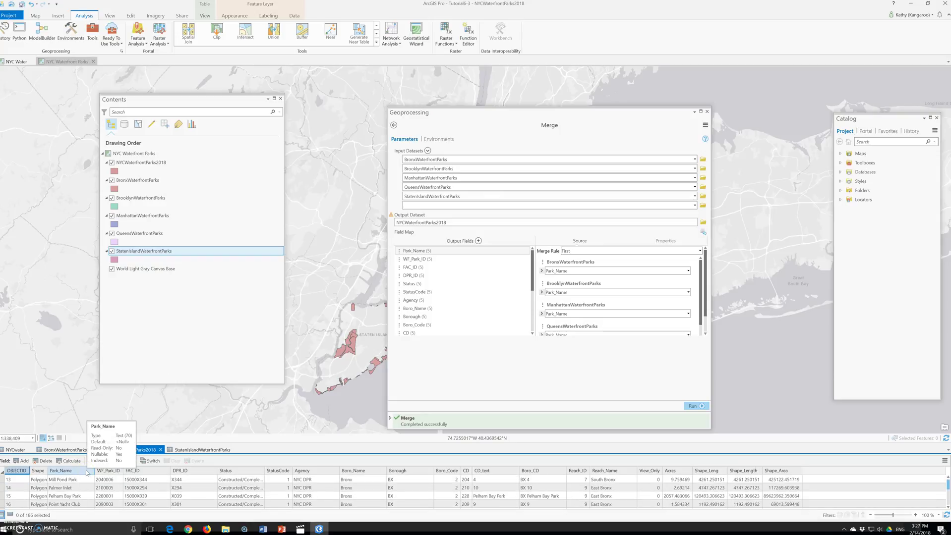
{"action": "left_click", "coordinate": [76, 507]}
{"action": "left_click", "coordinate": [11, 490]}
{"action": "left_click", "coordinate": [14, 490]}
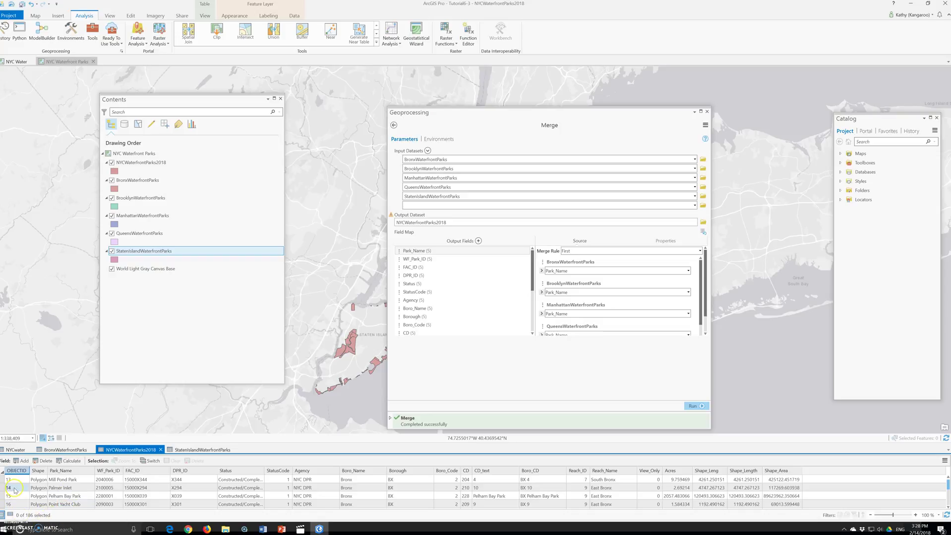
{"action": "left_click", "coordinate": [46, 488]}
Close Tutorial6-3 with its changes saved and open the Tutorial6-4.aprx project from the Tutorials folder
{"action": "left_click", "coordinate": [707, 112]}
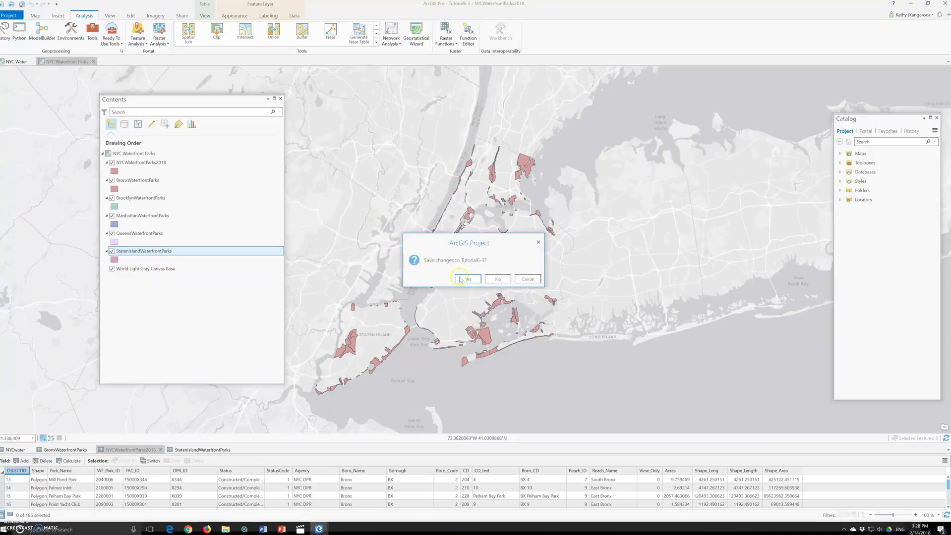
{"action": "left_click", "coordinate": [461, 280]}
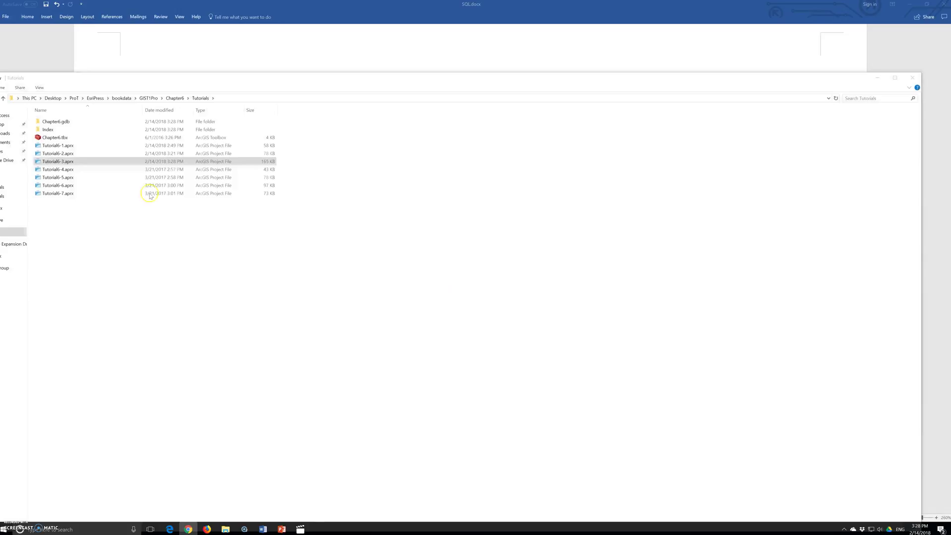
{"action": "double_click", "coordinate": [55, 169]}
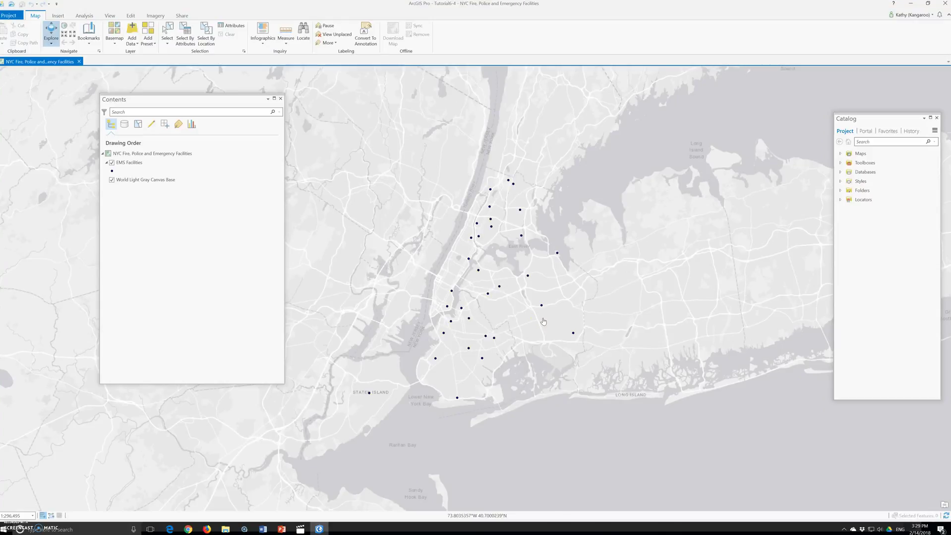
Zoom the map to the EMS Facilities layer and open its attribute table
{"action": "right_click", "coordinate": [128, 163]}
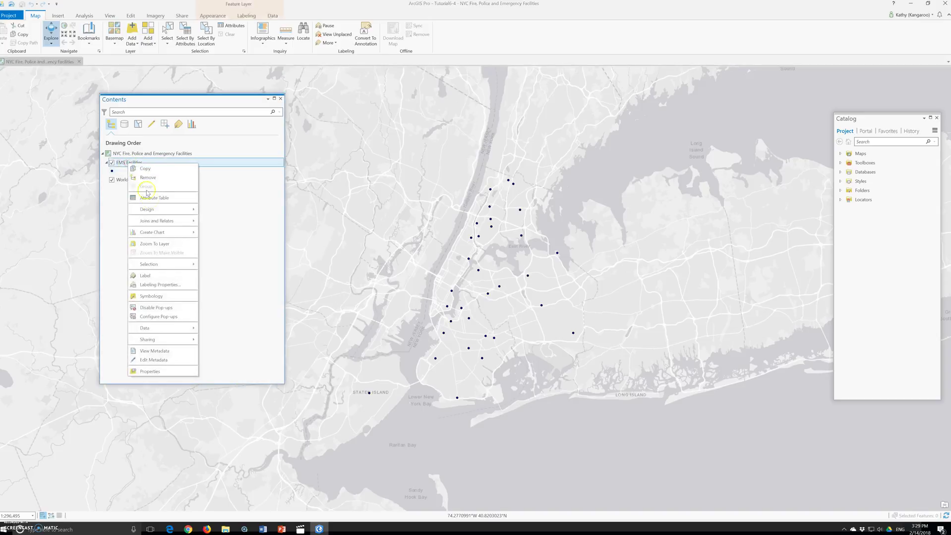
{"action": "left_click", "coordinate": [155, 243]}
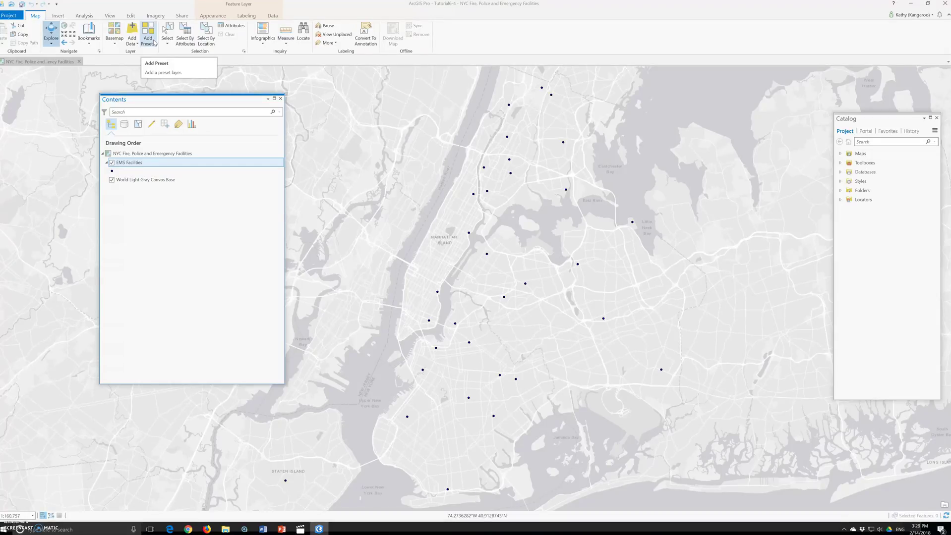
{"action": "left_click", "coordinate": [186, 49]}
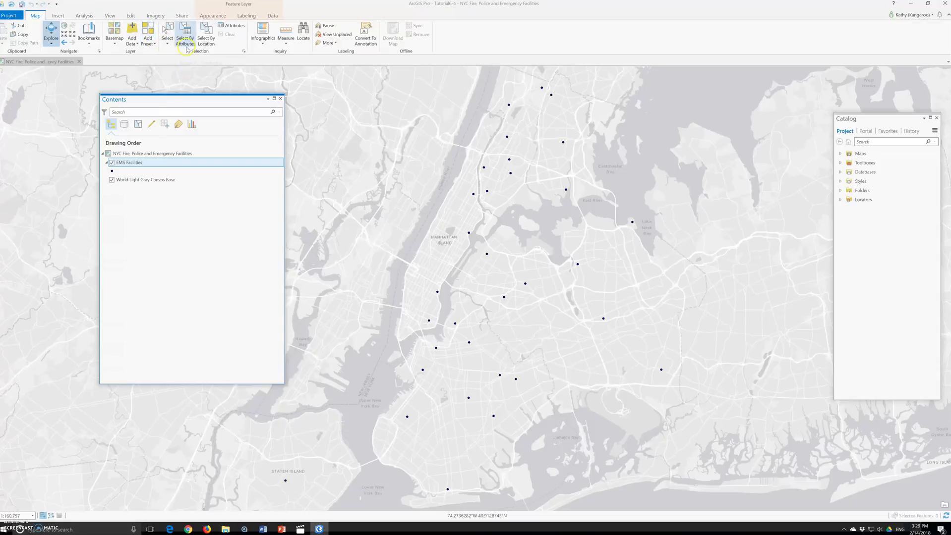
{"action": "right_click", "coordinate": [132, 166]}
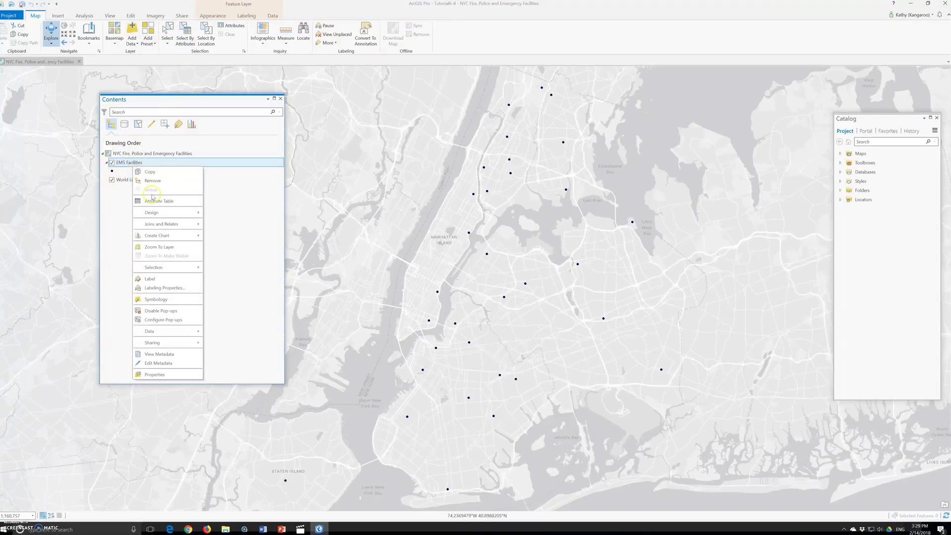
{"action": "left_click", "coordinate": [153, 201]}
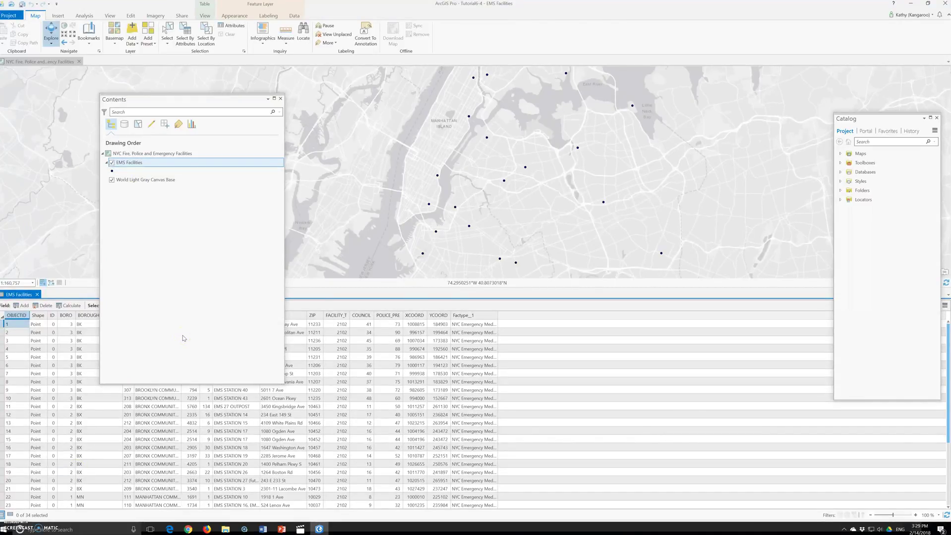
{"action": "left_click", "coordinate": [83, 328]}
Open the Append geoprocessing tool
{"action": "left_click", "coordinate": [86, 15]}
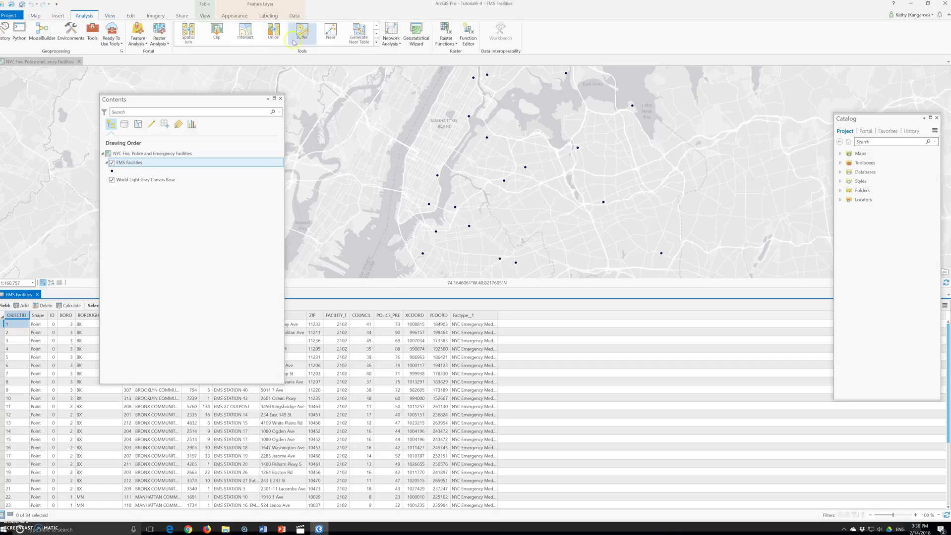
{"action": "left_click", "coordinate": [376, 34]}
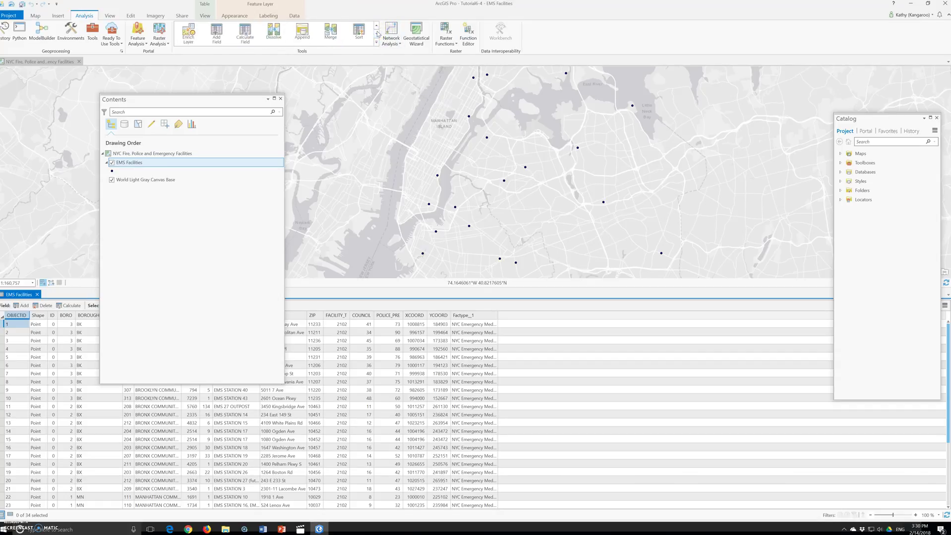
{"action": "left_click", "coordinate": [301, 34]}
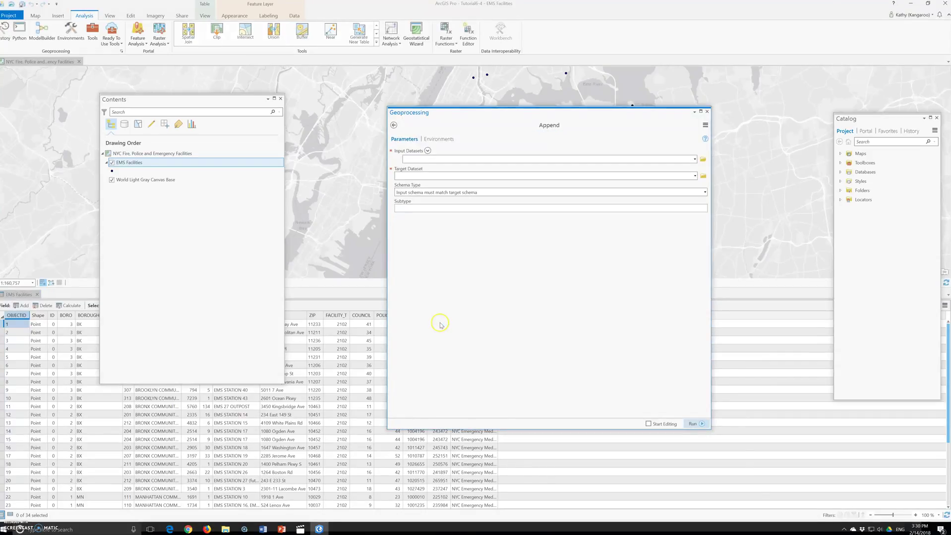
{"action": "left_click", "coordinate": [428, 152]}
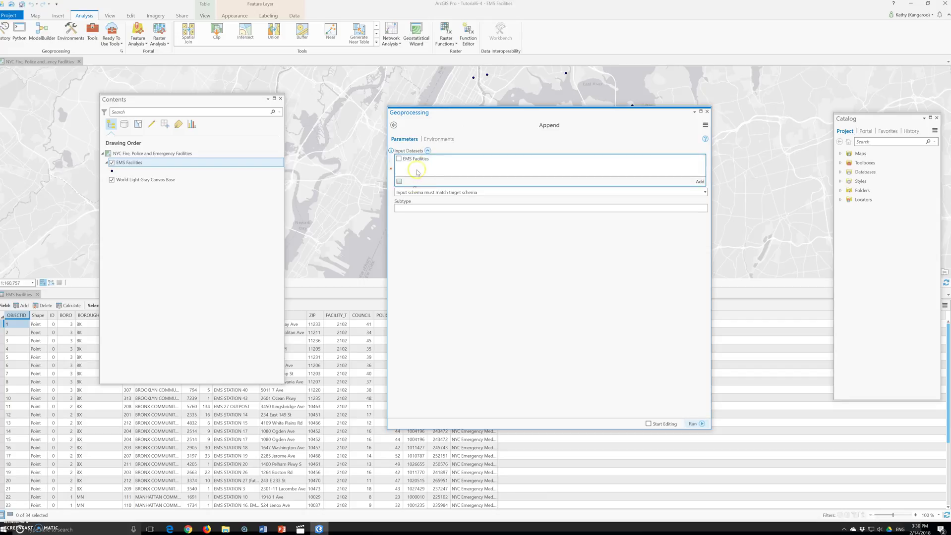
{"action": "left_click", "coordinate": [427, 151]}
{"action": "left_click", "coordinate": [695, 159]}
{"action": "left_click", "coordinate": [436, 158]}
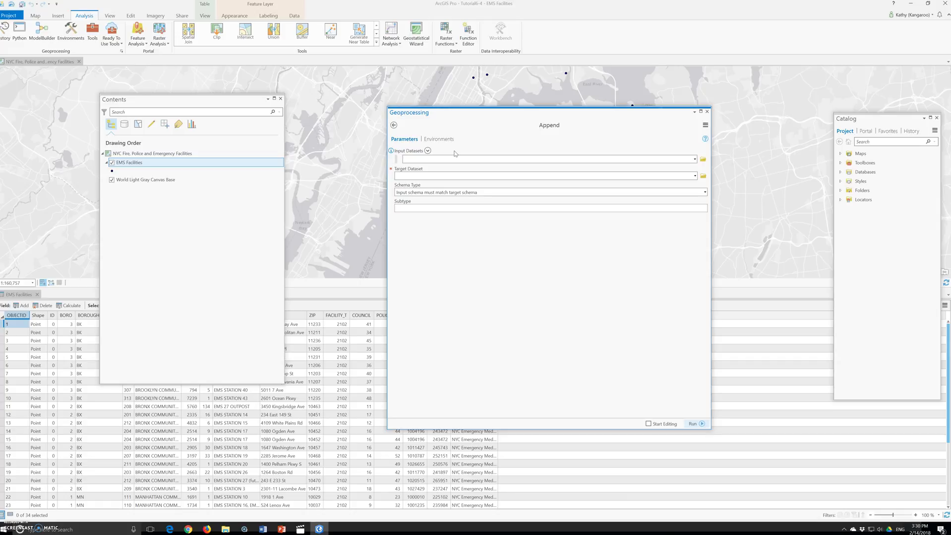
Add the FireHouses and PoliceStations feature classes from Chapter6.gdb as the Append tool's input datasets
{"action": "left_click", "coordinate": [703, 159]}
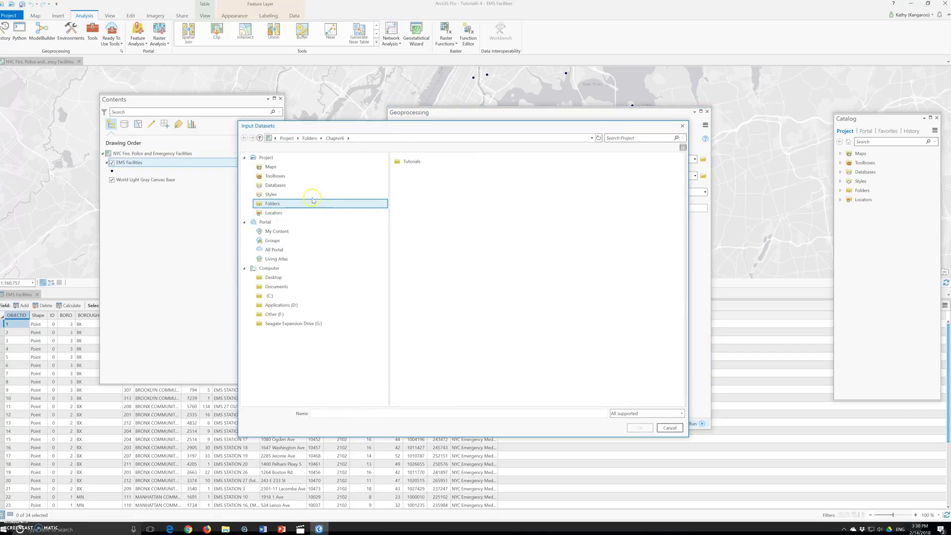
{"action": "left_click", "coordinate": [423, 168]}
{"action": "double_click", "coordinate": [423, 168]}
{"action": "double_click", "coordinate": [419, 164]}
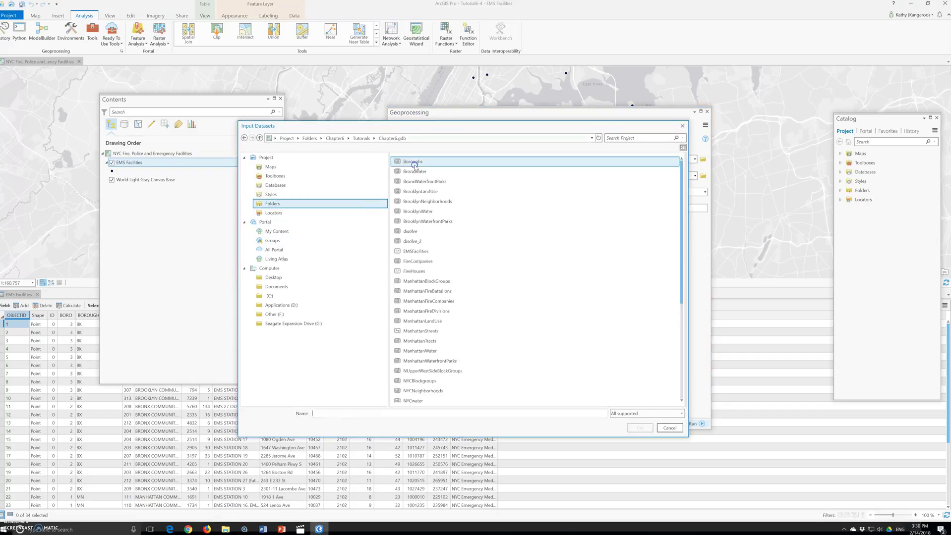
{"action": "scroll", "coordinate": [420, 200], "scroll_direction": "down", "scroll_amount": 1}
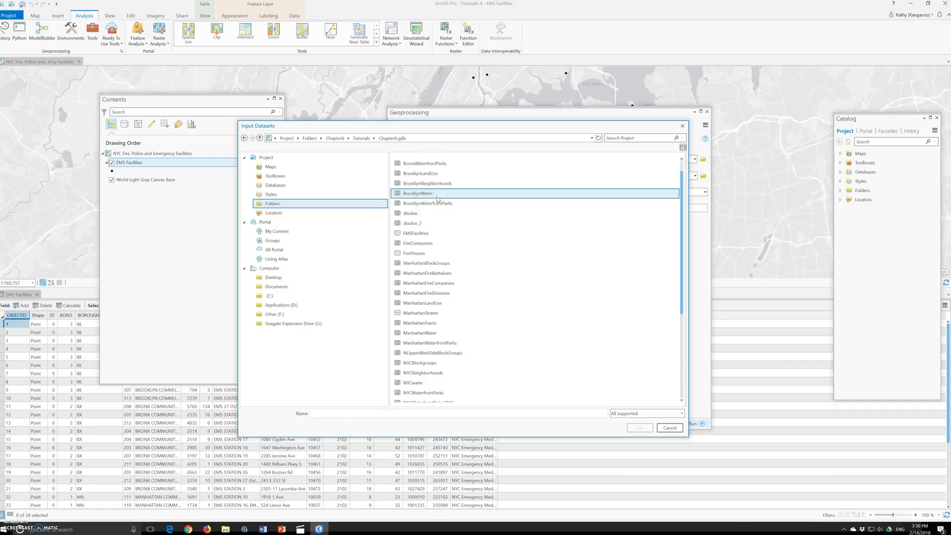
{"action": "left_click", "coordinate": [421, 255]}
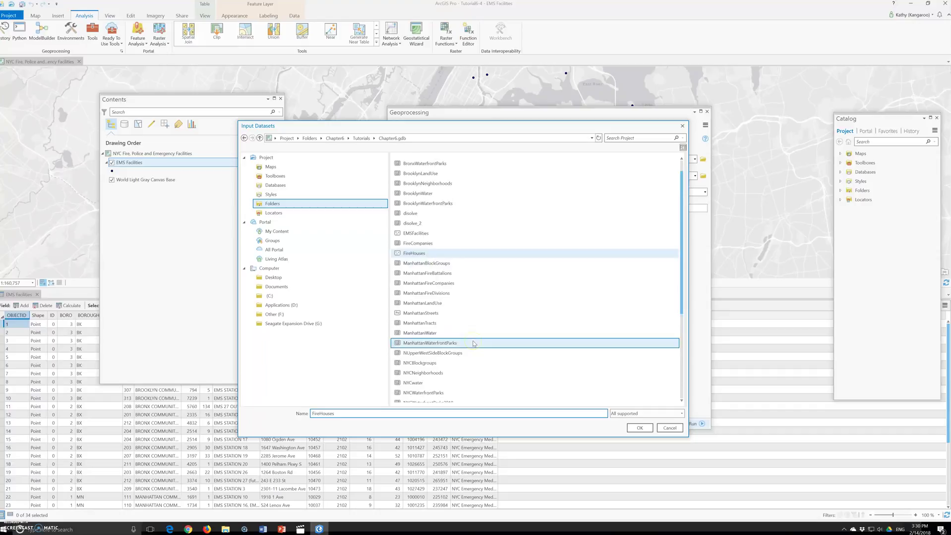
{"action": "scroll", "coordinate": [473, 344], "scroll_direction": "down", "scroll_amount": 1}
{"action": "left_click", "coordinate": [425, 378], "text": "shift"}
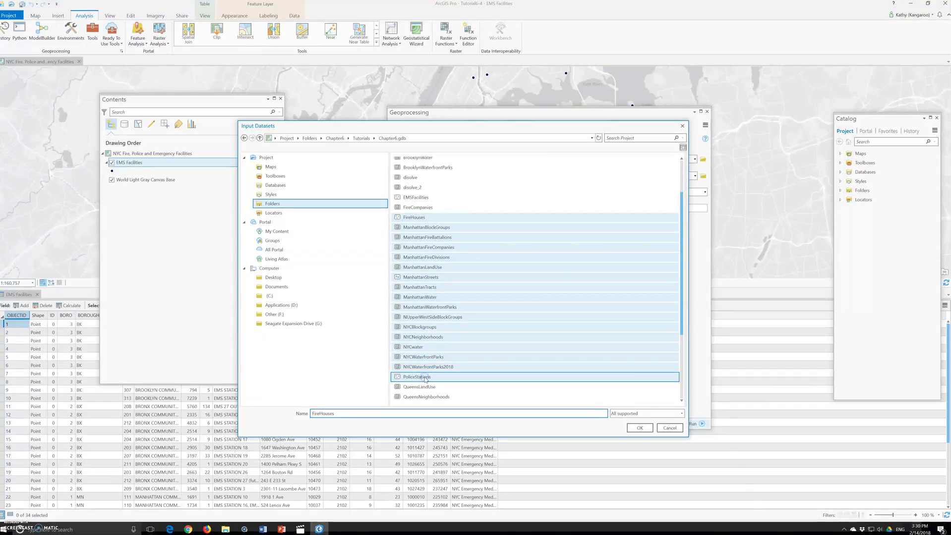
{"action": "left_click", "coordinate": [424, 378]}
{"action": "left_click", "coordinate": [412, 218], "text": "ctrl"}
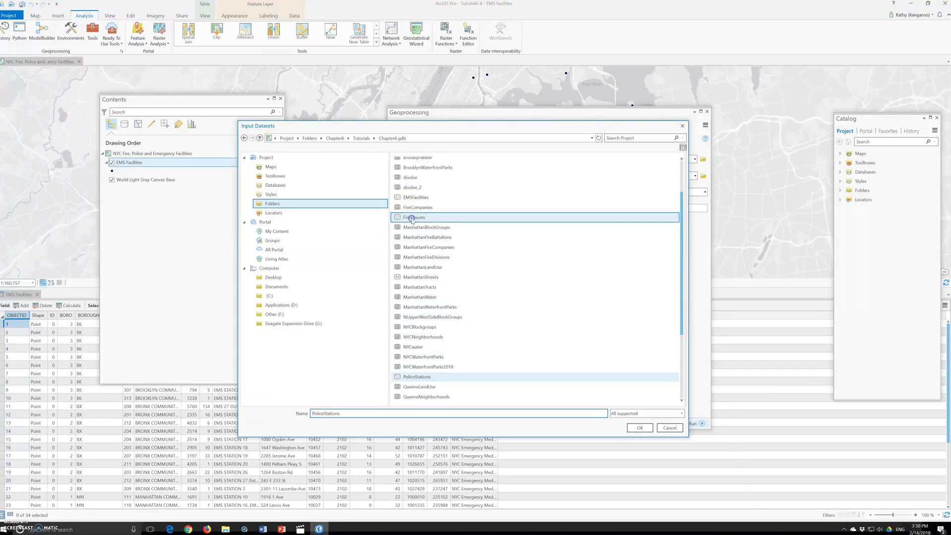
{"action": "left_click", "coordinate": [639, 428]}
Set EMS Facilities as the Append target dataset, run the tool and close the Geoprocessing pane
{"action": "left_click", "coordinate": [422, 196]}
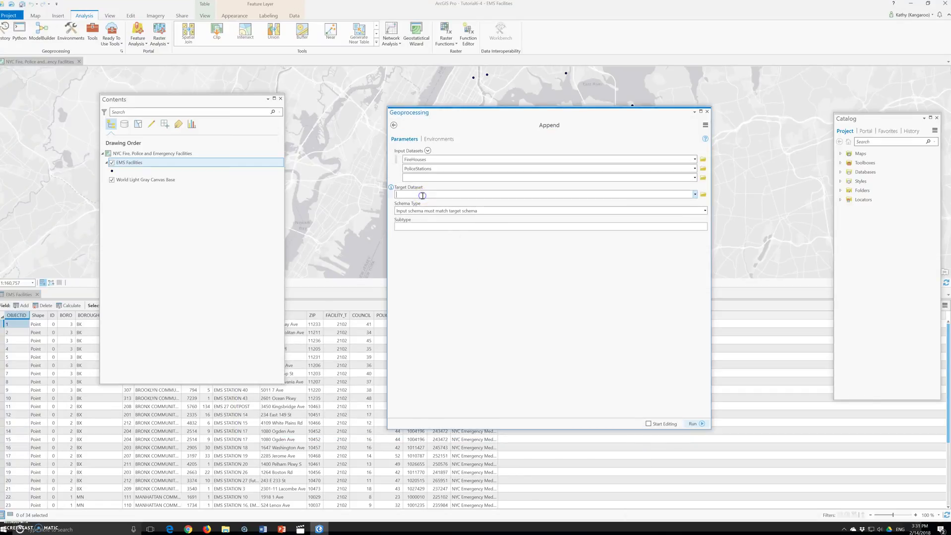
{"action": "left_click", "coordinate": [695, 194]}
{"action": "left_click", "coordinate": [433, 208]}
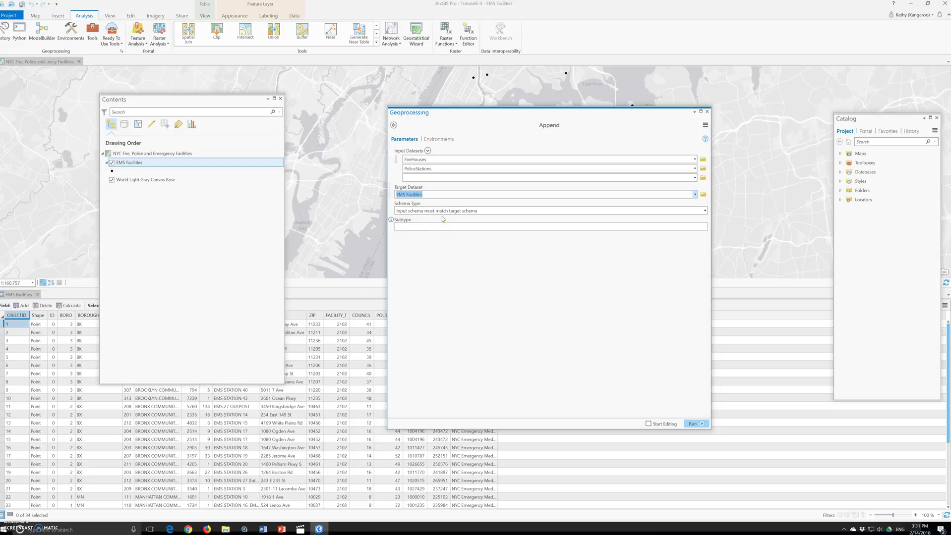
{"action": "left_click", "coordinate": [701, 425]}
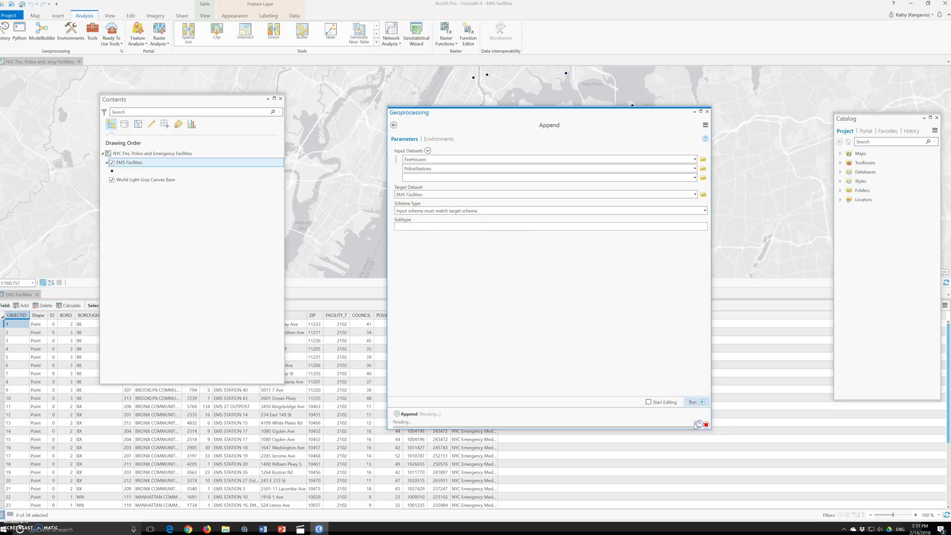
{"action": "left_click", "coordinate": [536, 388]}
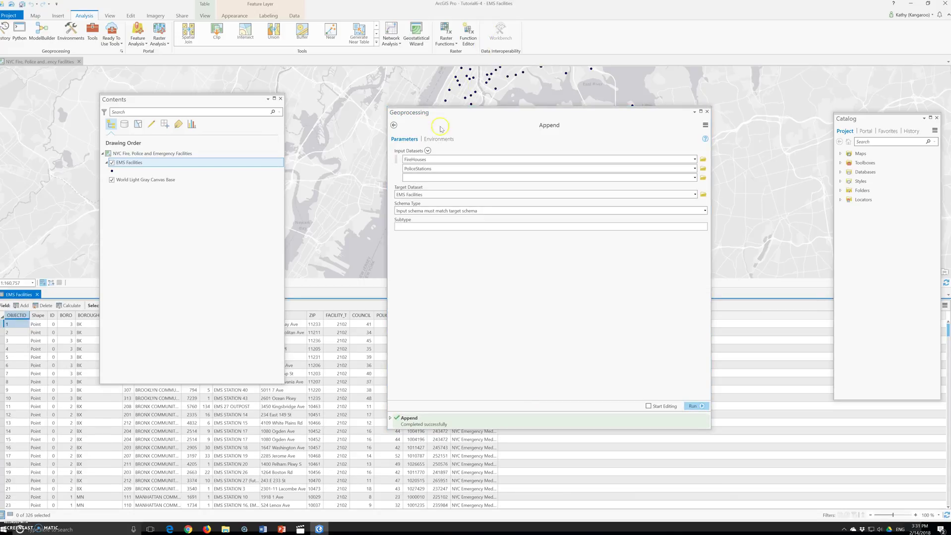
{"action": "left_click", "coordinate": [573, 84]}
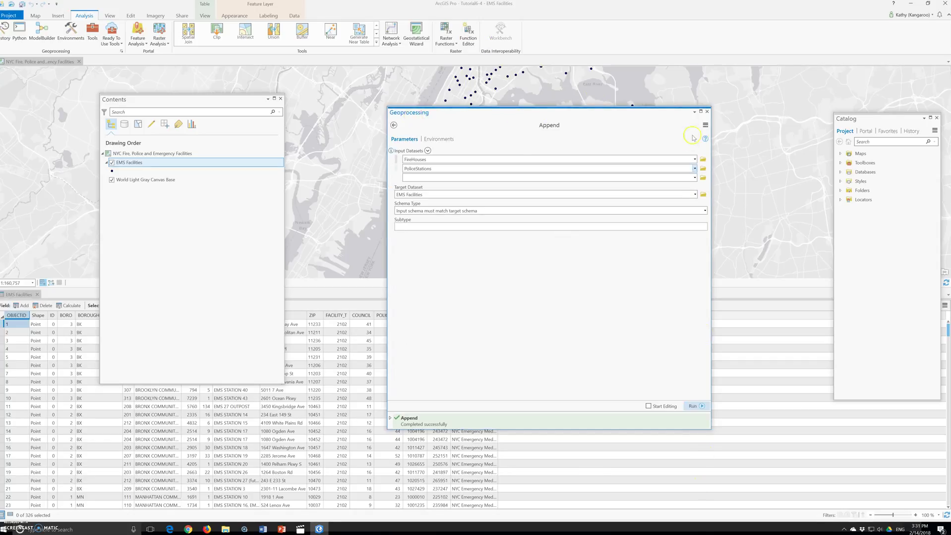
{"action": "left_click", "coordinate": [707, 111]}
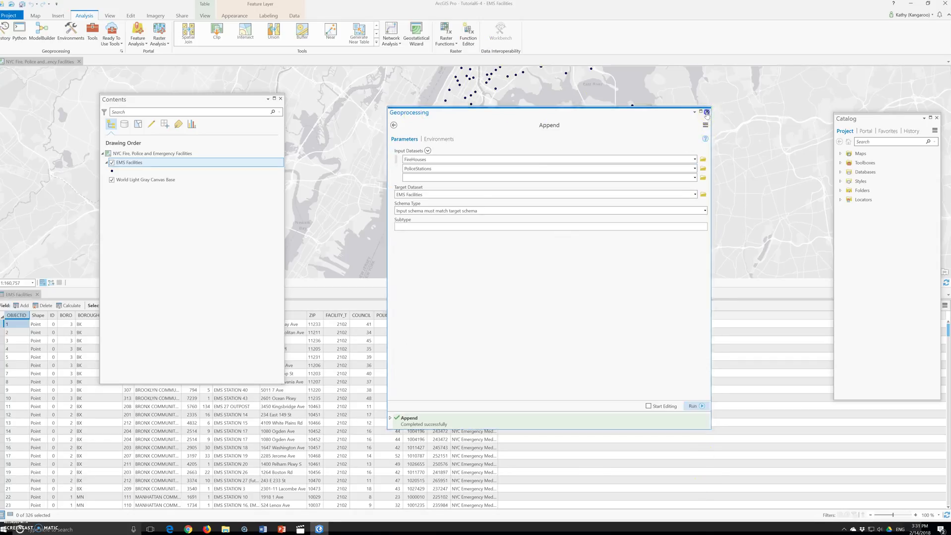
Widen the Factype_1 column of the EMS Facilities attribute table so its full facility types can be read
{"action": "left_click", "coordinate": [442, 316]}
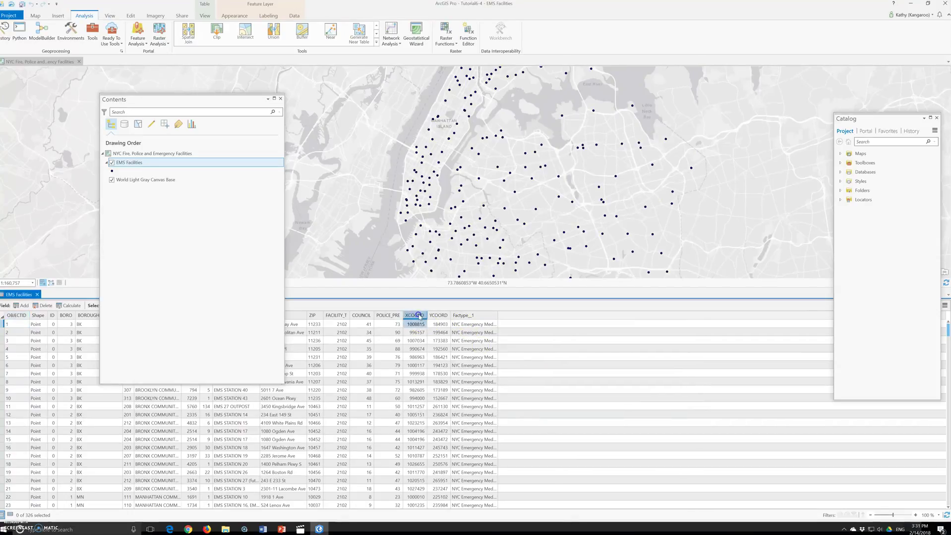
{"action": "left_click", "coordinate": [463, 316]}
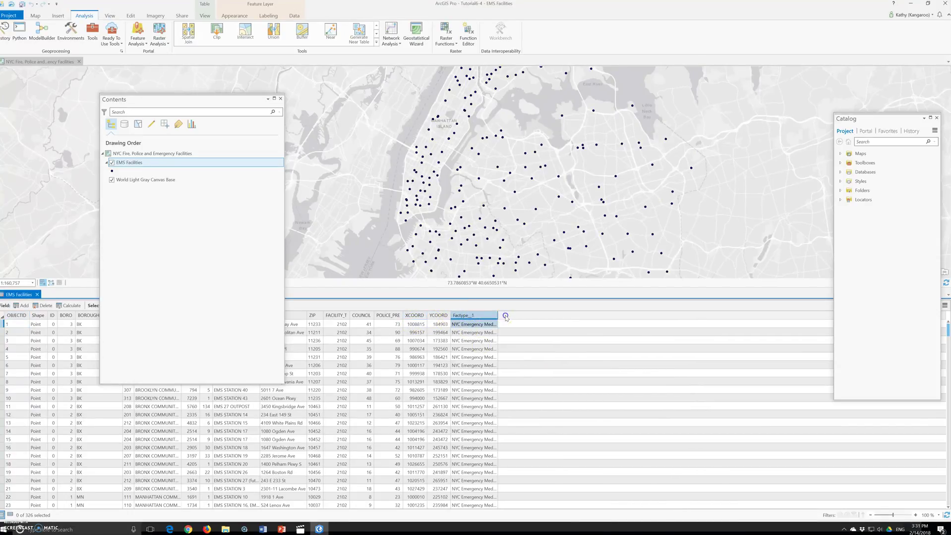
{"action": "left_click_drag", "start_coordinate": [498, 317], "coordinate": [678, 317]}
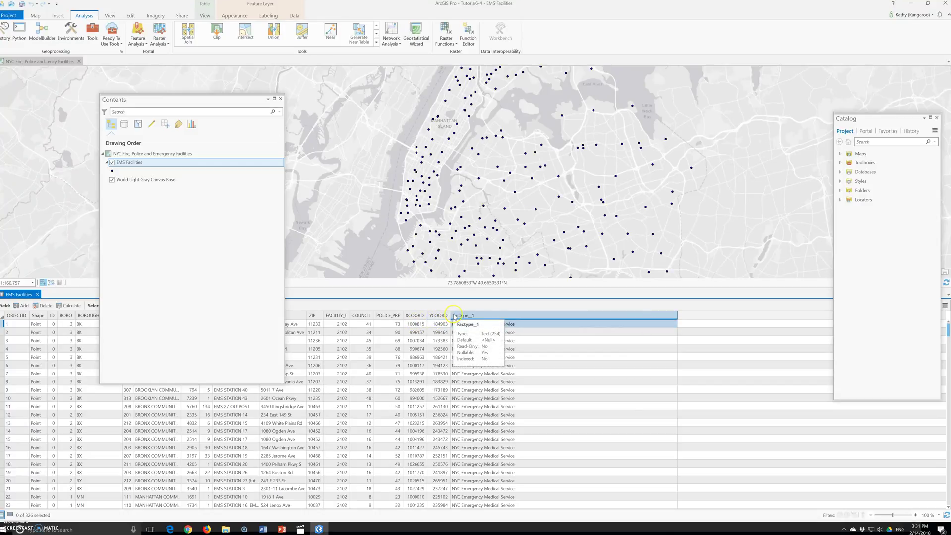
Add the FireHouses and PoliceStations feature classes from Chapter6.gdb to the map
{"action": "left_click_drag", "start_coordinate": [450, 315], "coordinate": [536, 316]}
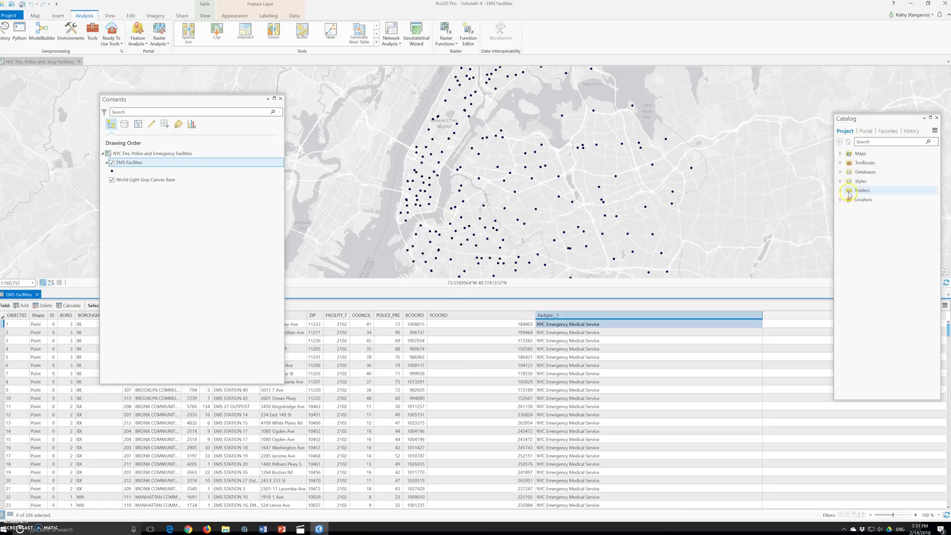
{"action": "double_click", "coordinate": [850, 173]}
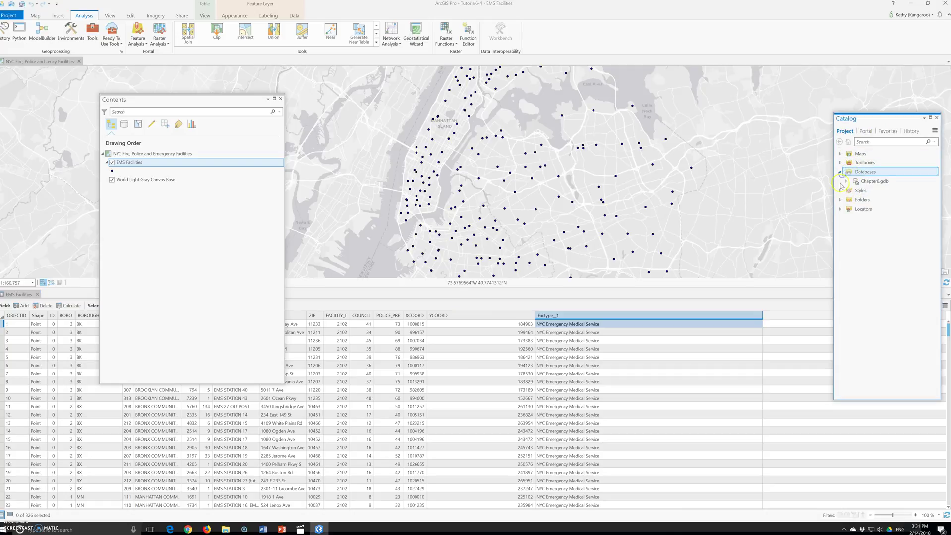
{"action": "left_click", "coordinate": [846, 181]}
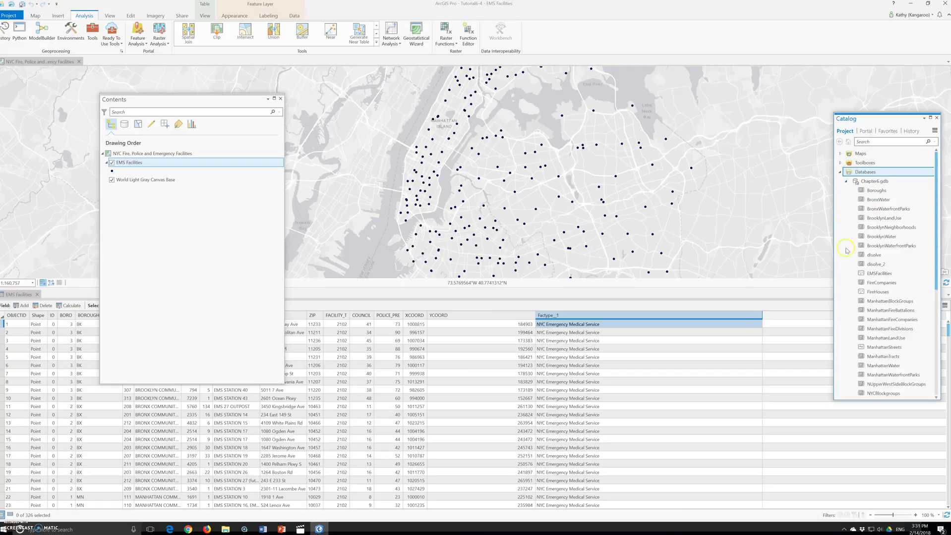
{"action": "left_click", "coordinate": [879, 292]}
{"action": "scroll", "coordinate": [879, 292], "scroll_direction": "down", "scroll_amount": 6}
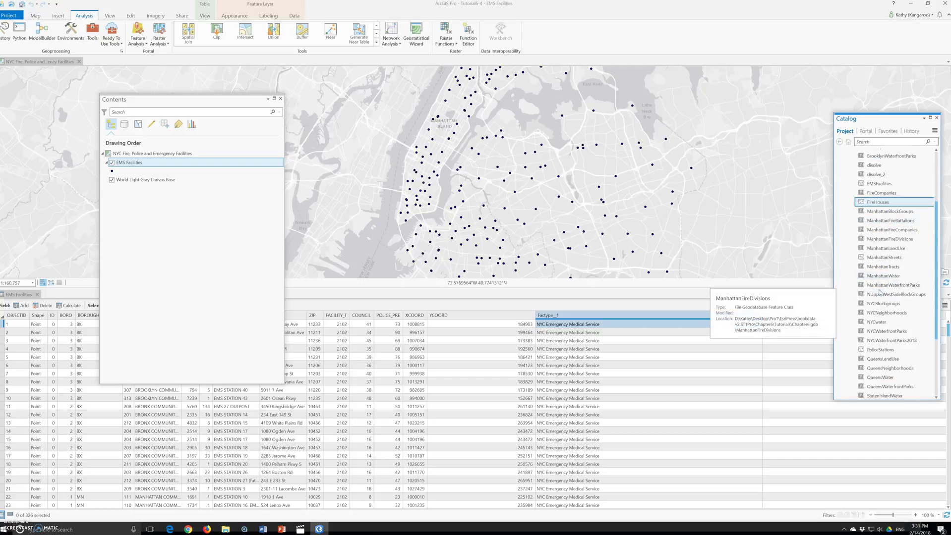
{"action": "scroll", "coordinate": [879, 292], "scroll_direction": "down", "scroll_amount": 1}
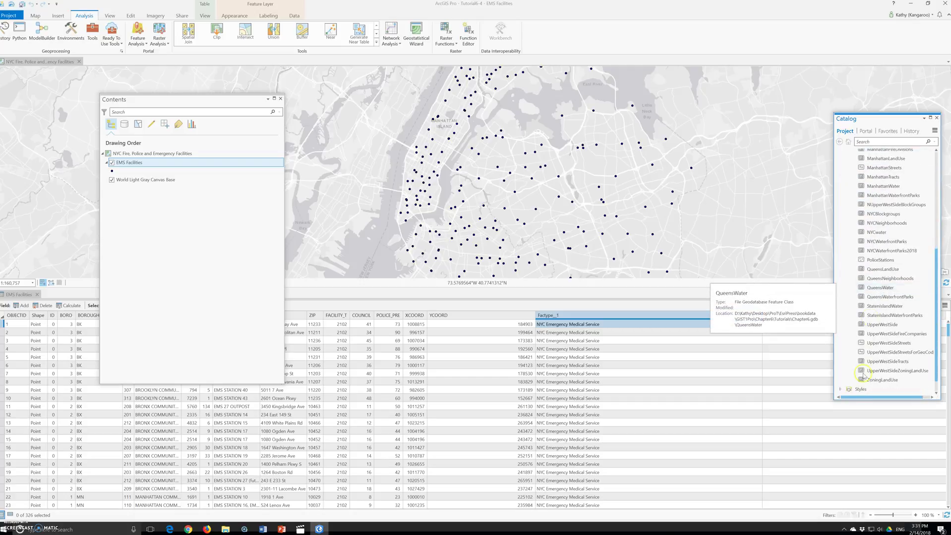
{"action": "left_click", "coordinate": [862, 262]}
{"action": "mouse_move", "coordinate": [862, 263]}
{"action": "left_mouse_down"}
{"action": "mouse_move", "coordinate": [454, 261]}
{"action": "mouse_move", "coordinate": [152, 196]}
{"action": "mouse_move", "coordinate": [130, 171]}
{"action": "left_mouse_up"}
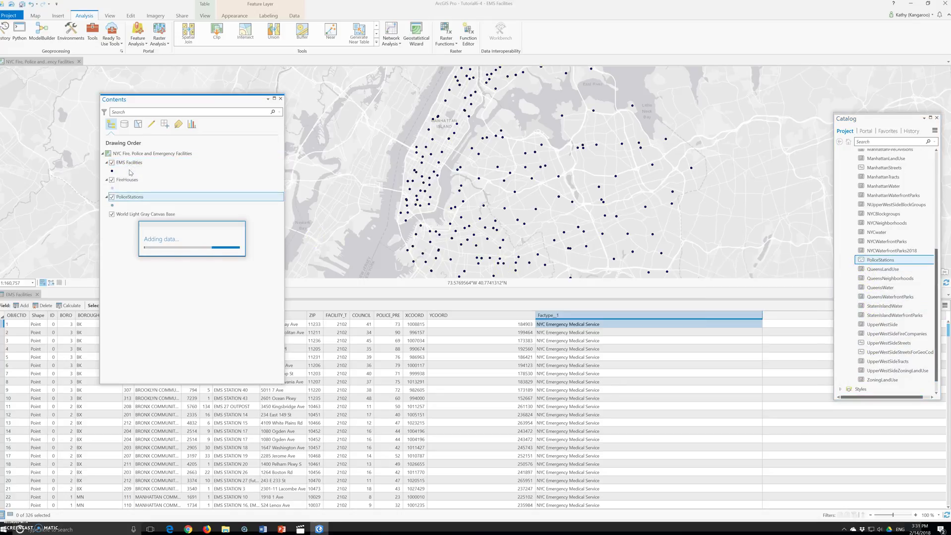
Move the PoliceStations layer above EMS Facilities in the drawing order
{"action": "left_click", "coordinate": [144, 200]}
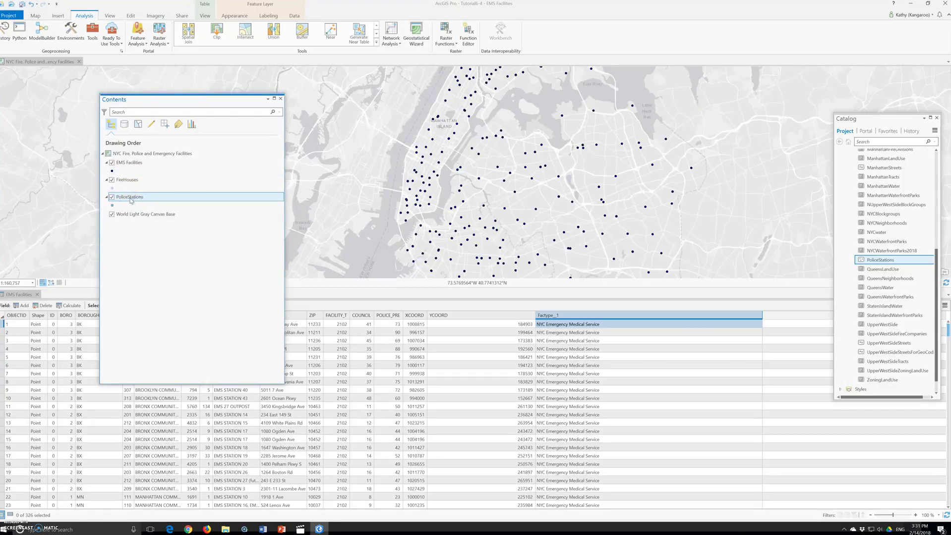
{"action": "mouse_move", "coordinate": [125, 198]}
{"action": "left_mouse_down"}
{"action": "mouse_move", "coordinate": [112, 199]}
{"action": "mouse_move", "coordinate": [124, 164]}
{"action": "left_mouse_up"}
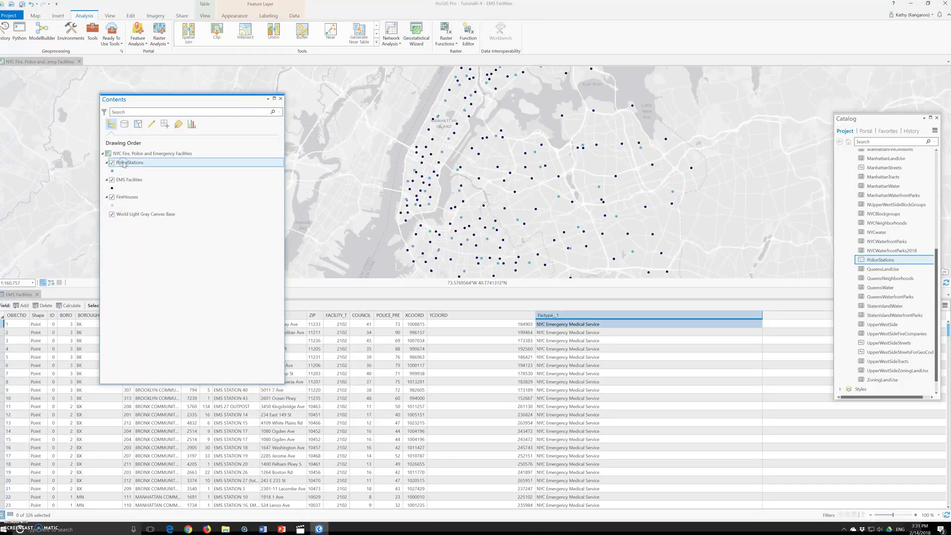
{"action": "left_click", "coordinate": [113, 189]}
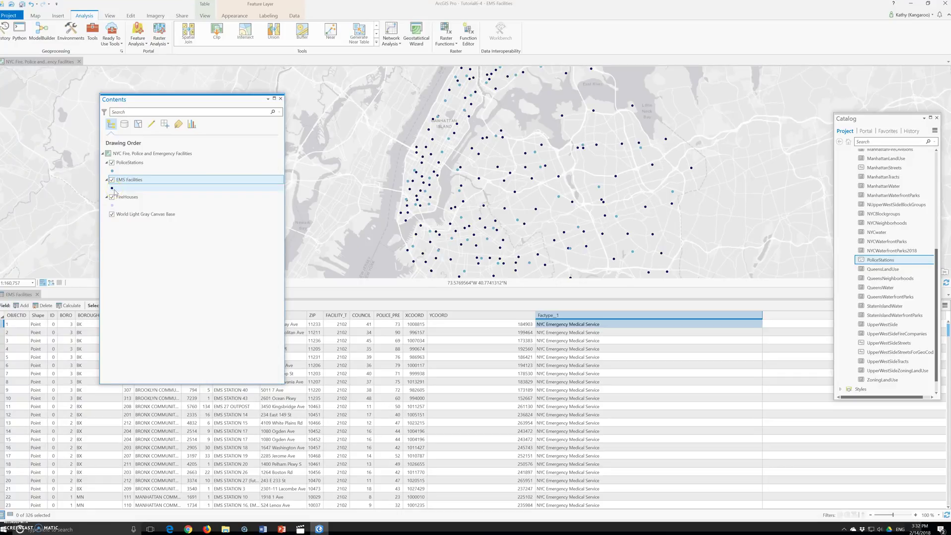
{"action": "scroll", "coordinate": [53, 453], "scroll_direction": "down", "scroll_amount": 7}
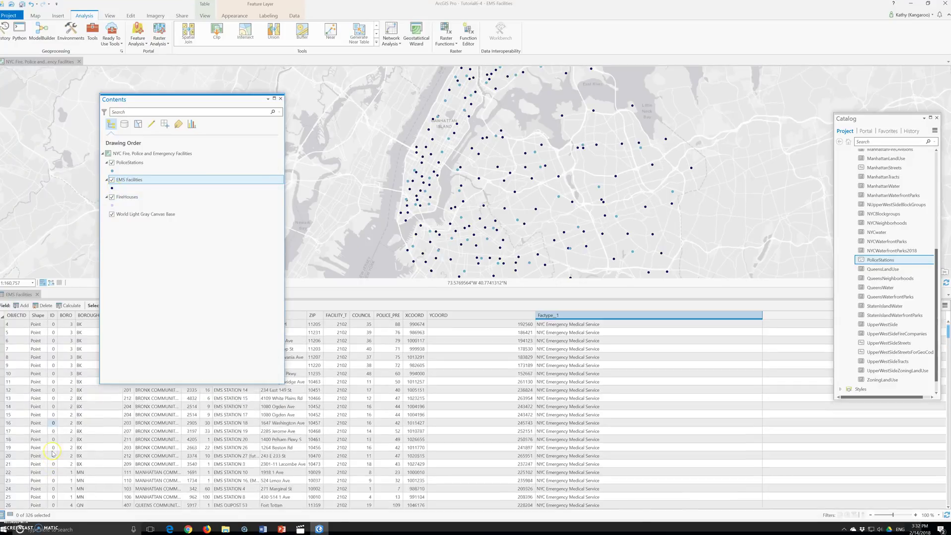
{"action": "scroll", "coordinate": [53, 454], "scroll_direction": "up", "scroll_amount": 7}
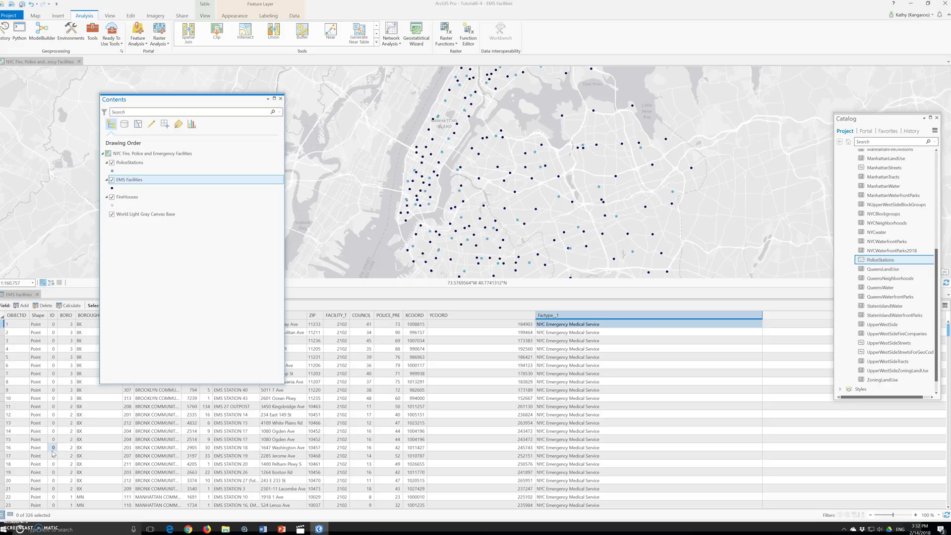
Open the attribute tables of the FireHouses and PoliceStations layers
{"action": "left_click", "coordinate": [152, 202]}
{"action": "left_click", "coordinate": [127, 197]}
{"action": "right_click", "coordinate": [127, 200]}
{"action": "left_click", "coordinate": [148, 234]}
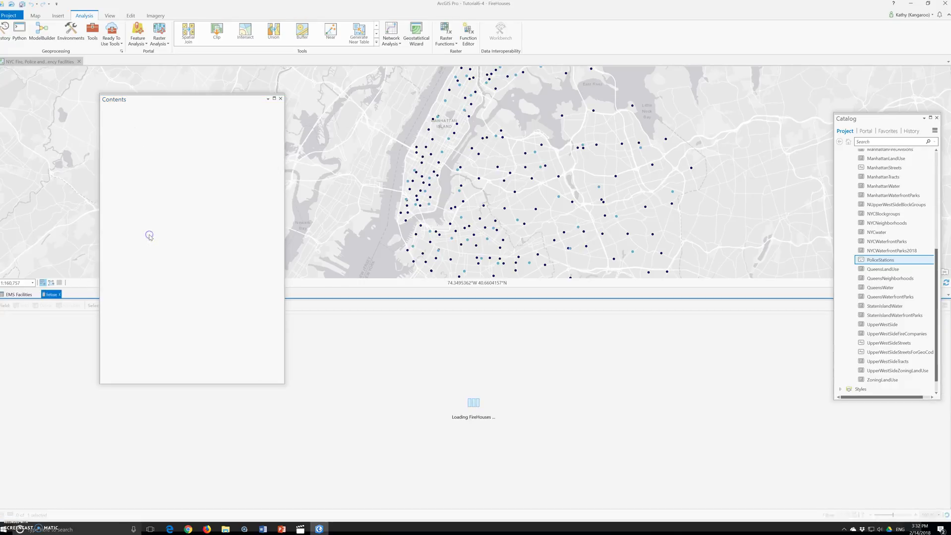
{"action": "left_click", "coordinate": [129, 164]}
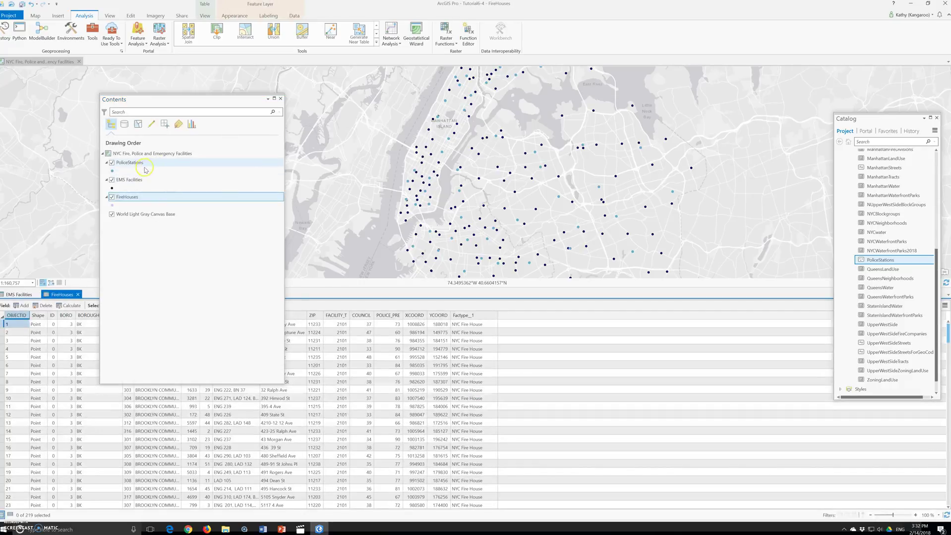
{"action": "right_click", "coordinate": [130, 166]}
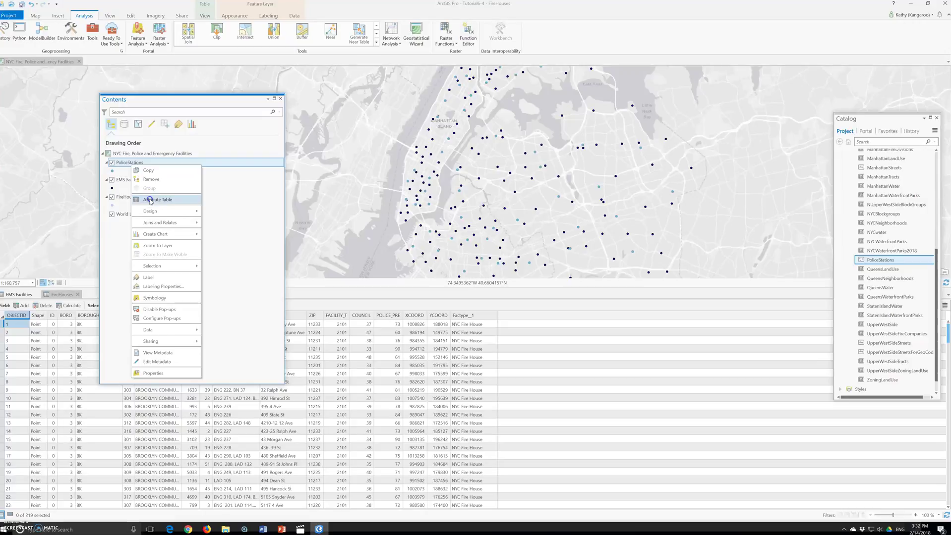
{"action": "left_click", "coordinate": [149, 199]}
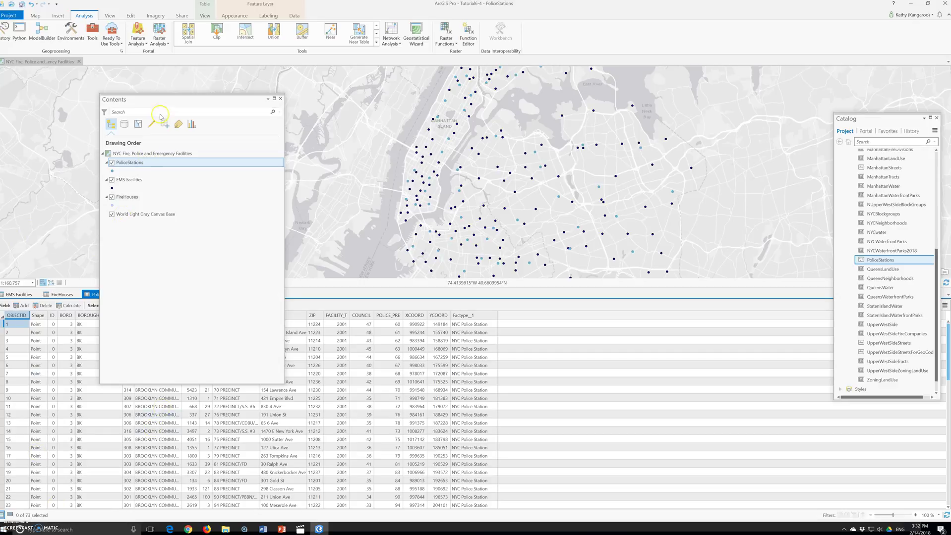
Bring the EMS Facilities table to the front and save the project, accepting the upgrade to the current version
{"action": "left_click_drag", "start_coordinate": [155, 95], "coordinate": [352, 107]}
{"action": "left_click", "coordinate": [20, 295]}
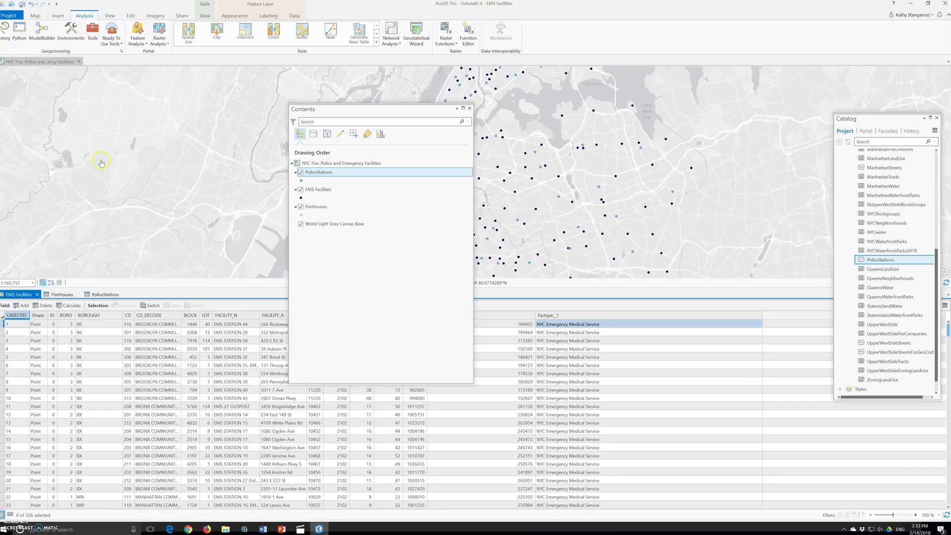
{"action": "left_click", "coordinate": [9, 16]}
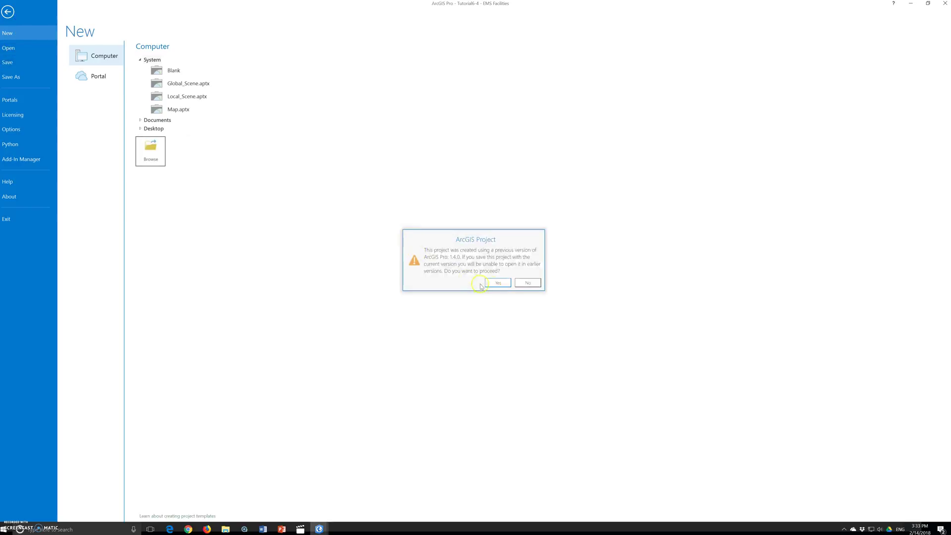
{"action": "left_click", "coordinate": [498, 284]}
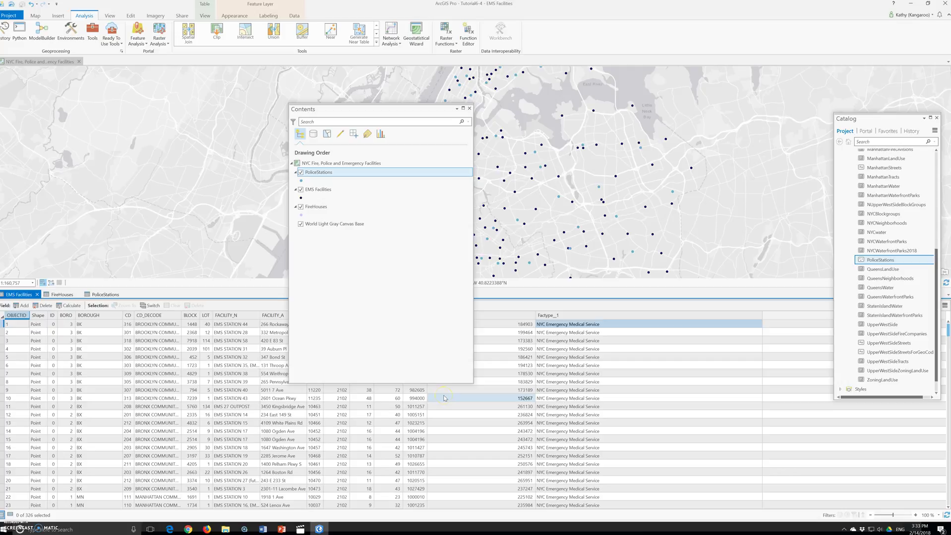
Compare the fields of the FireHouses, PoliceStations and EMS Facilities attribute tables by switching between them
{"action": "left_click", "coordinate": [62, 294]}
{"action": "left_click_drag", "start_coordinate": [364, 108], "coordinate": [615, 96]}
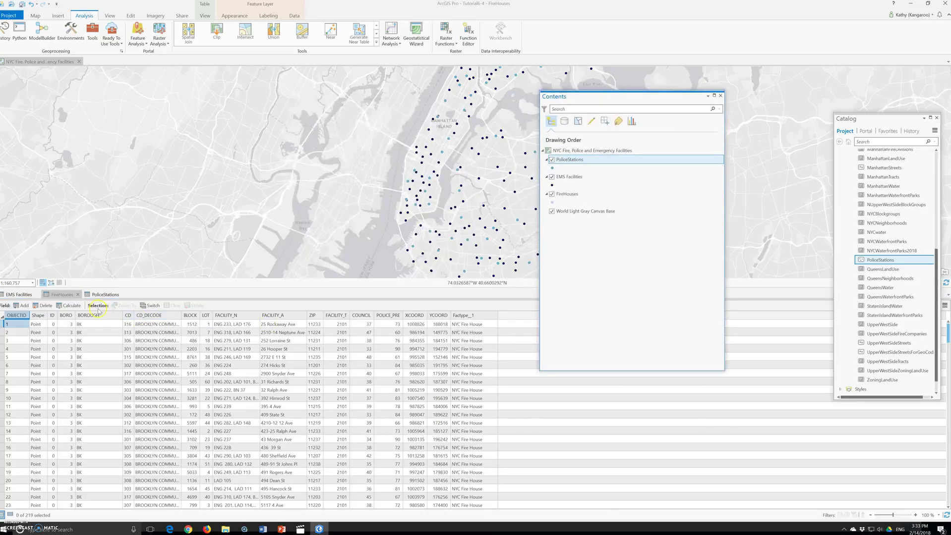
{"action": "left_click", "coordinate": [103, 294]}
{"action": "left_click", "coordinate": [22, 295]}
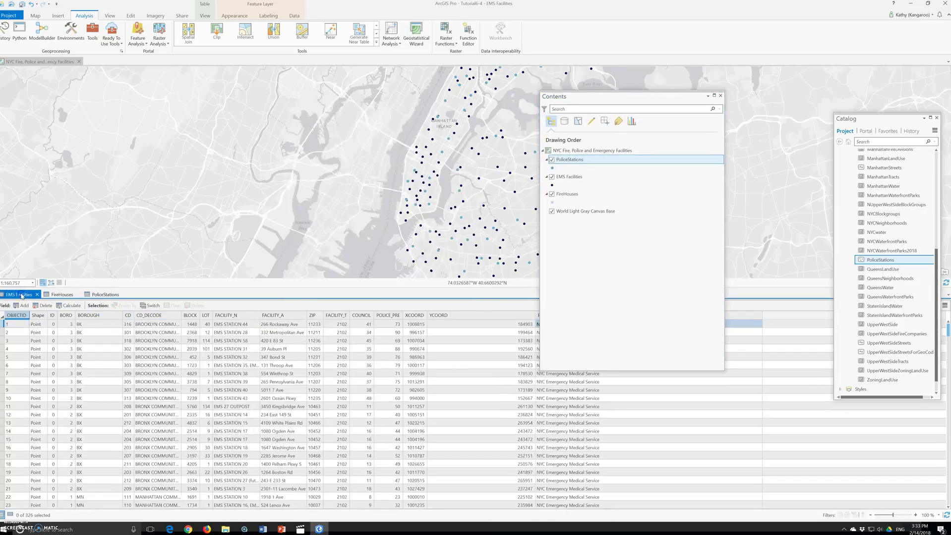
{"action": "left_click", "coordinate": [61, 294]}
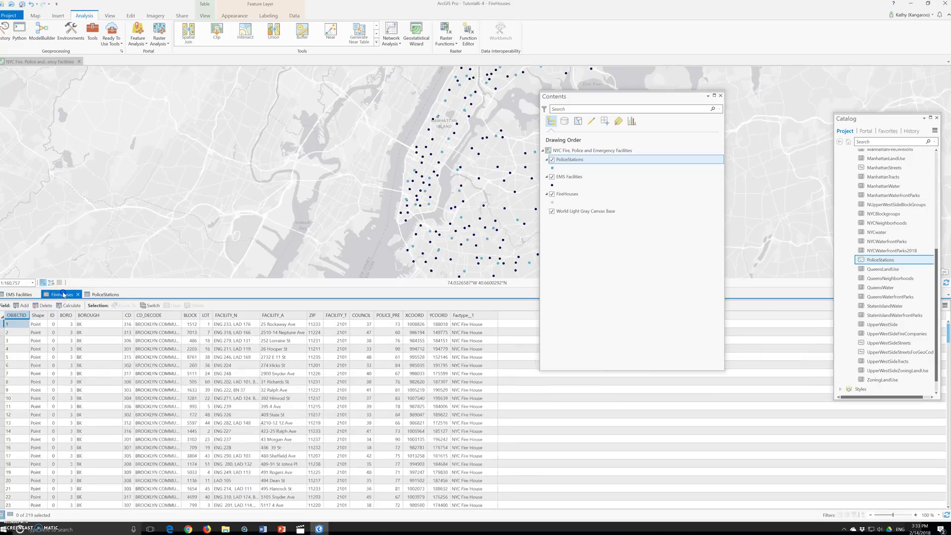
{"action": "left_click", "coordinate": [97, 296]}
{"action": "left_click", "coordinate": [53, 293]}
{"action": "left_click", "coordinate": [107, 295]}
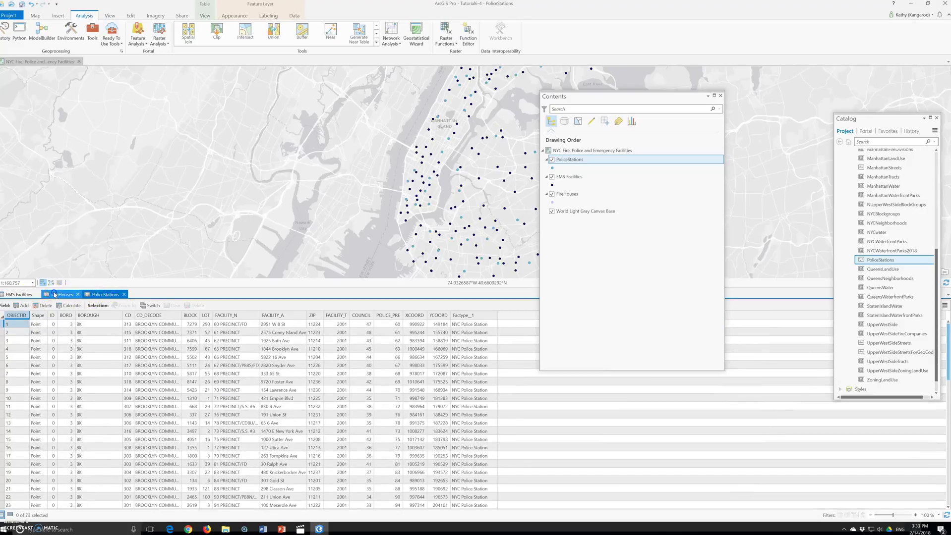
{"action": "left_click", "coordinate": [25, 295]}
{"action": "left_click", "coordinate": [361, 249]}
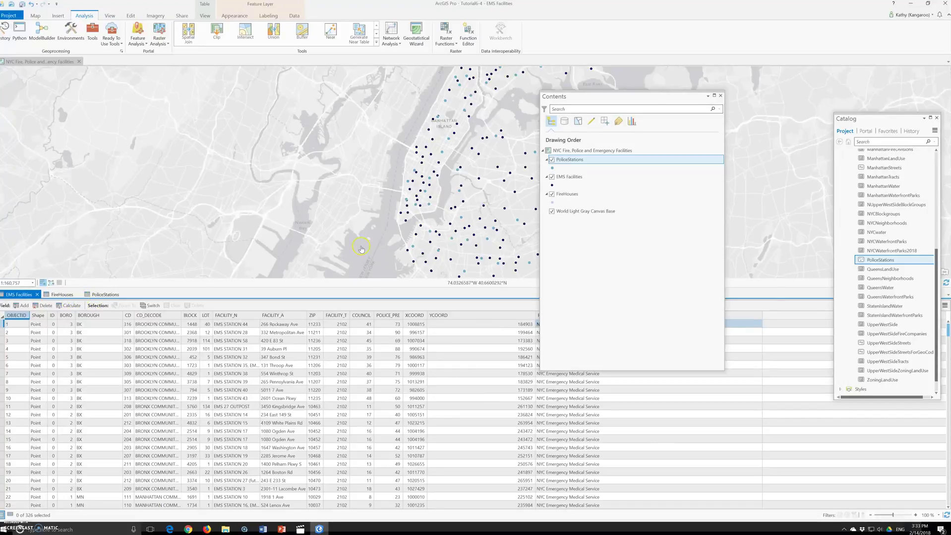
Move the Contents pane clear of the tables and narrow the YCOORD column in the EMS Facilities table
{"action": "left_click_drag", "start_coordinate": [601, 96], "coordinate": [762, 120]}
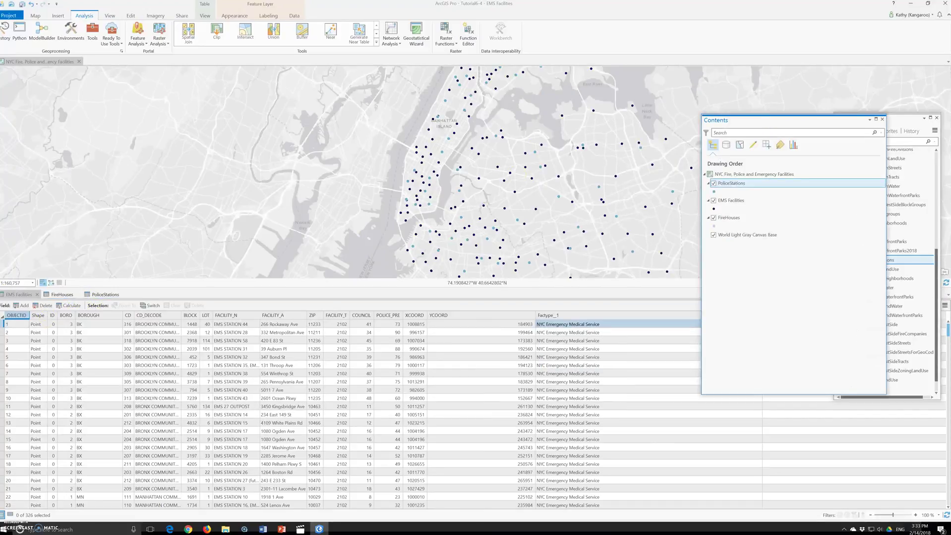
{"action": "left_click", "coordinate": [65, 296]}
{"action": "left_click", "coordinate": [96, 296]}
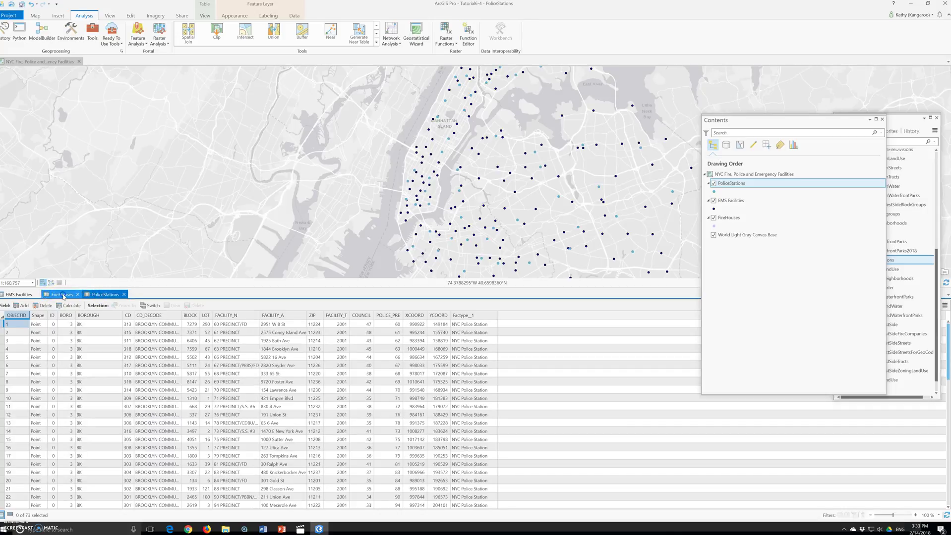
{"action": "left_click", "coordinate": [25, 295]}
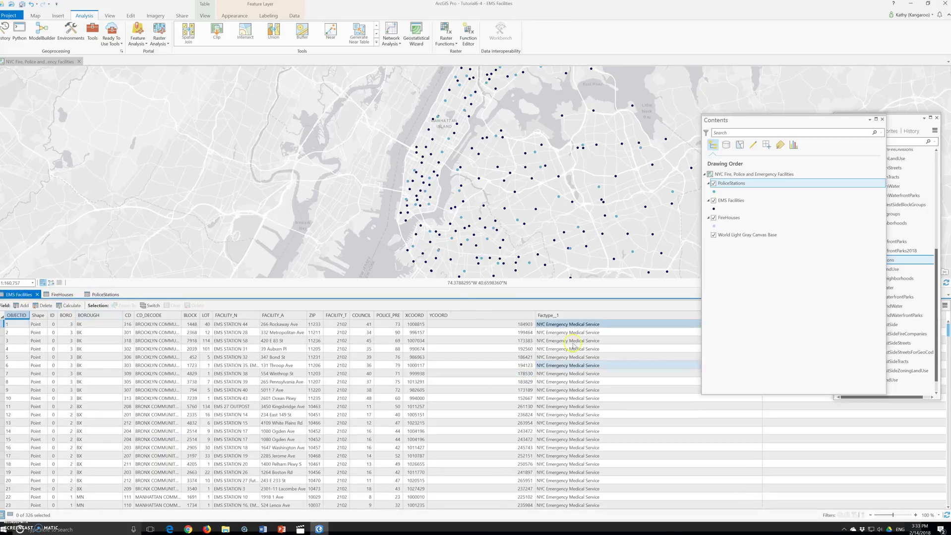
{"action": "left_click_drag", "start_coordinate": [535, 316], "coordinate": [455, 317]}
Float the FireHouses table in its own window and close the PoliceStations Fields view, discarding its unsaved changes
{"action": "left_click_drag", "start_coordinate": [62, 295], "coordinate": [213, 243]}
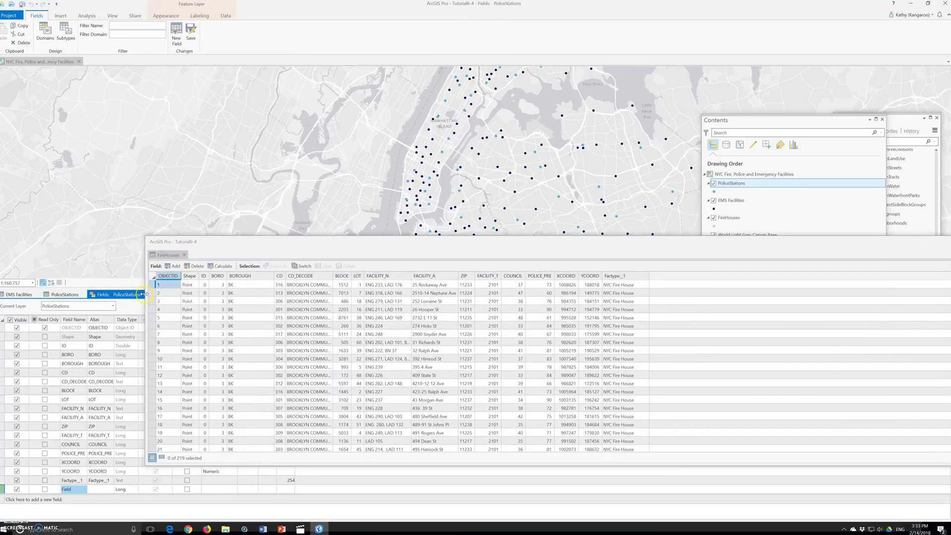
{"action": "left_click_drag", "start_coordinate": [236, 245], "coordinate": [283, 247]}
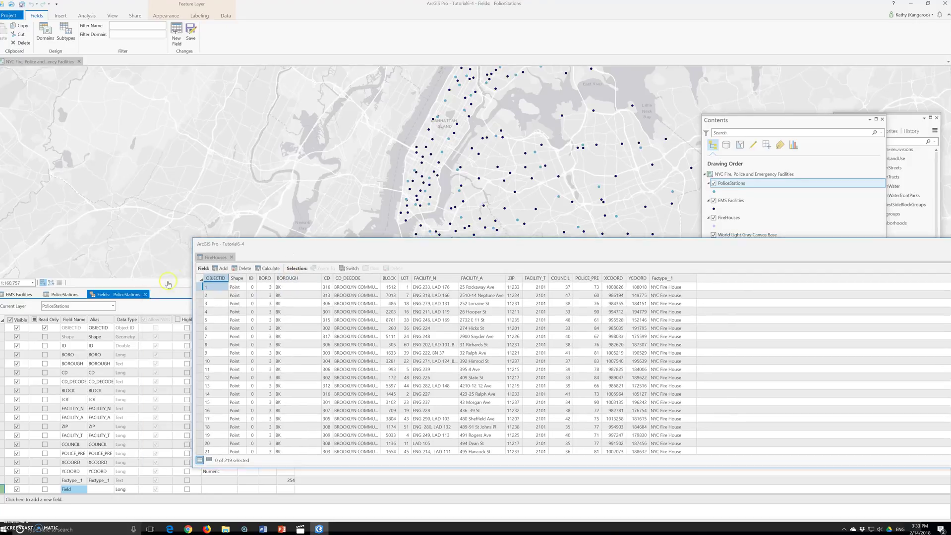
{"action": "left_click", "coordinate": [145, 295]}
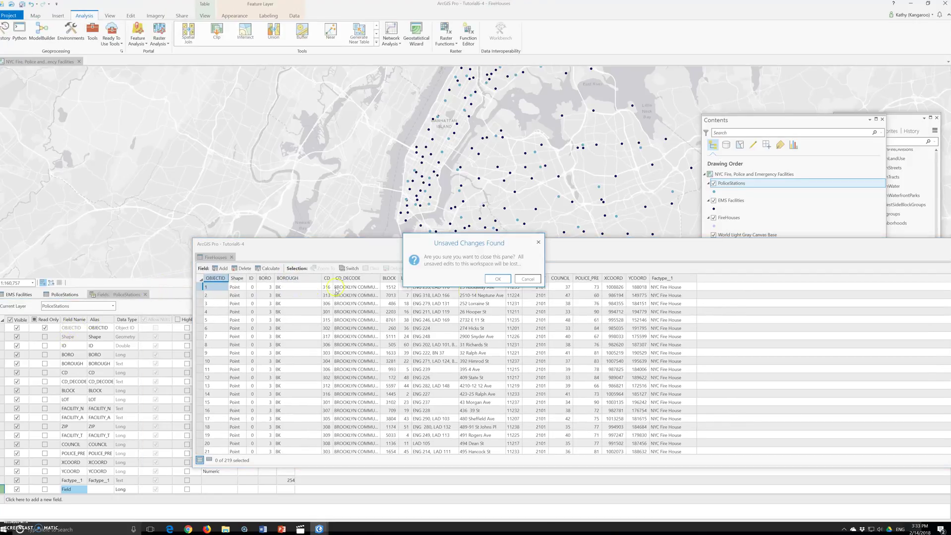
{"action": "left_click", "coordinate": [497, 279]}
Float the PoliceStations and EMS Facilities tables too, and stack the three table windows so their column headings can be compared
{"action": "left_click_drag", "start_coordinate": [65, 294], "coordinate": [145, 197]}
{"action": "left_click_drag", "start_coordinate": [382, 355], "coordinate": [382, 355]}
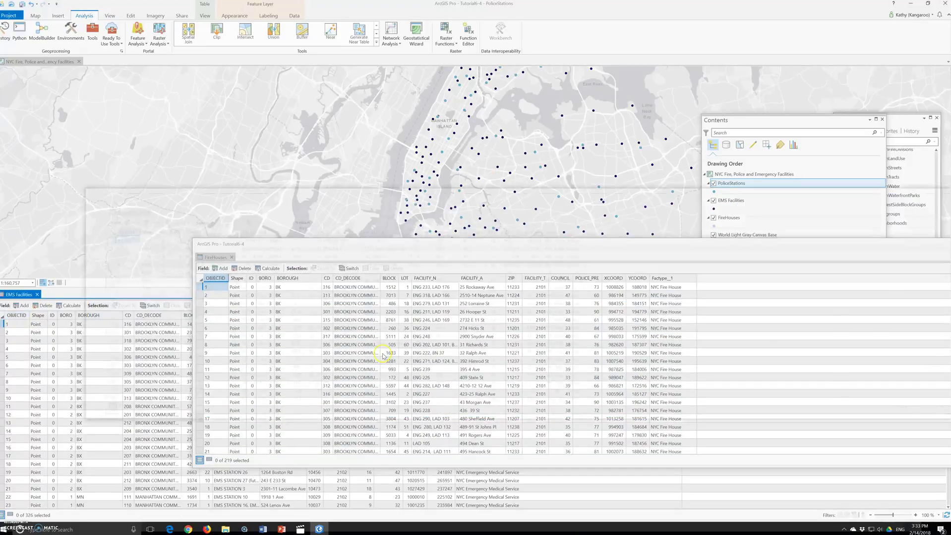
{"action": "left_click", "coordinate": [481, 443]}
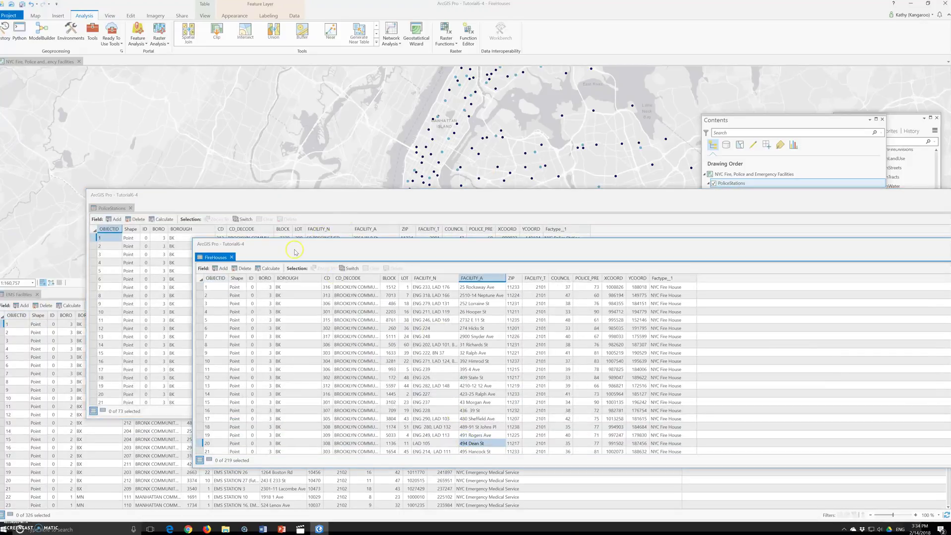
{"action": "left_click_drag", "start_coordinate": [308, 248], "coordinate": [197, 254]}
{"action": "left_click_drag", "start_coordinate": [26, 295], "coordinate": [106, 308]}
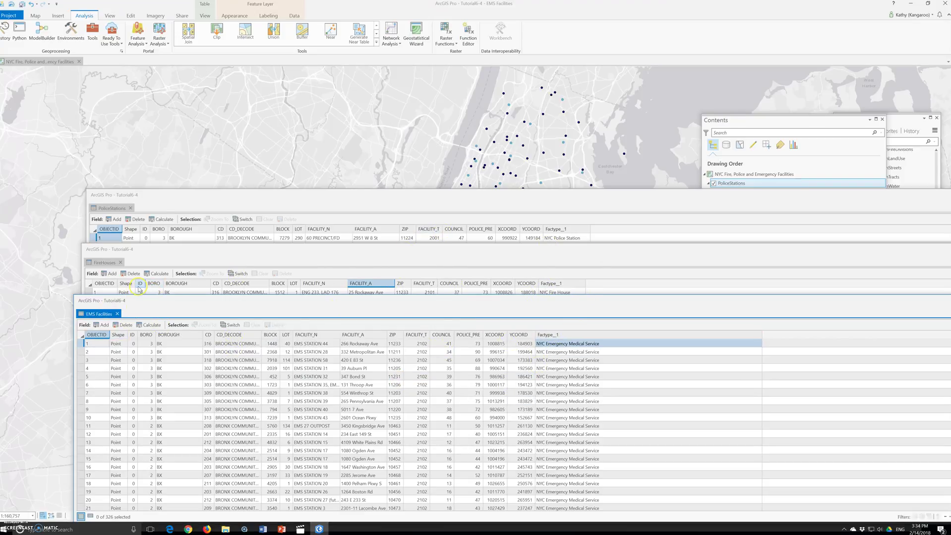
{"action": "mouse_move", "coordinate": [139, 289]}
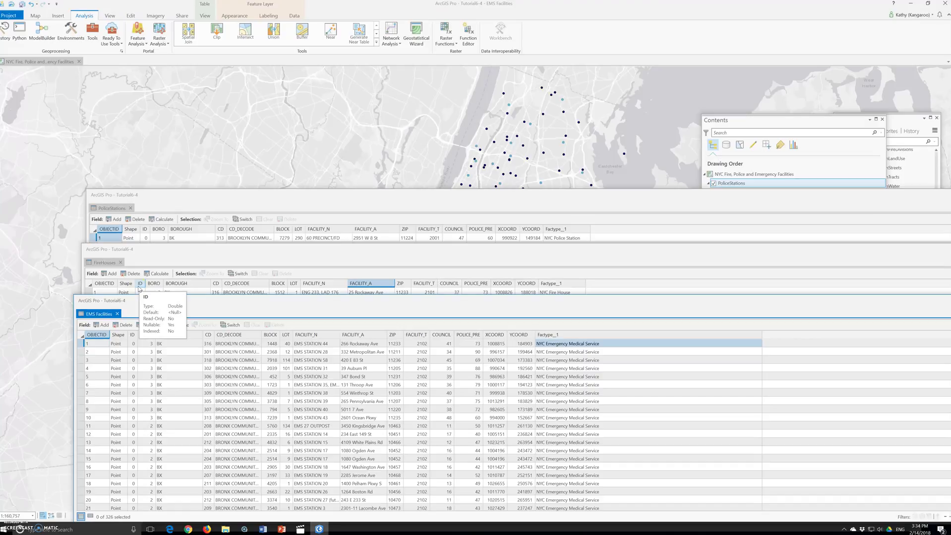